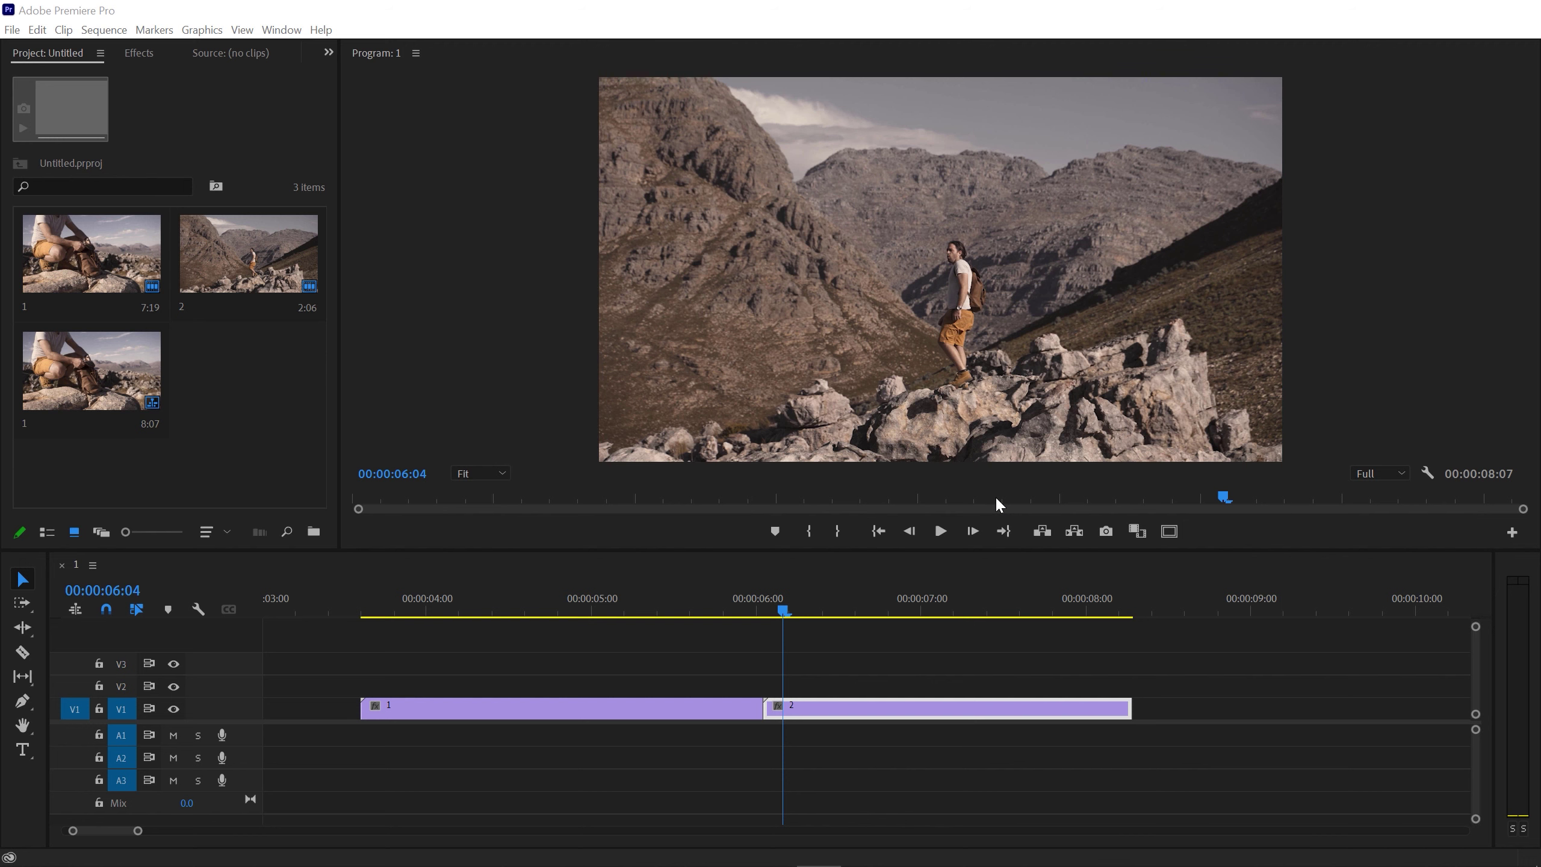
# Show the Effects panel, confirming it is checked under Window, and expand its Presets folder.
pyautogui.click(572, 609)
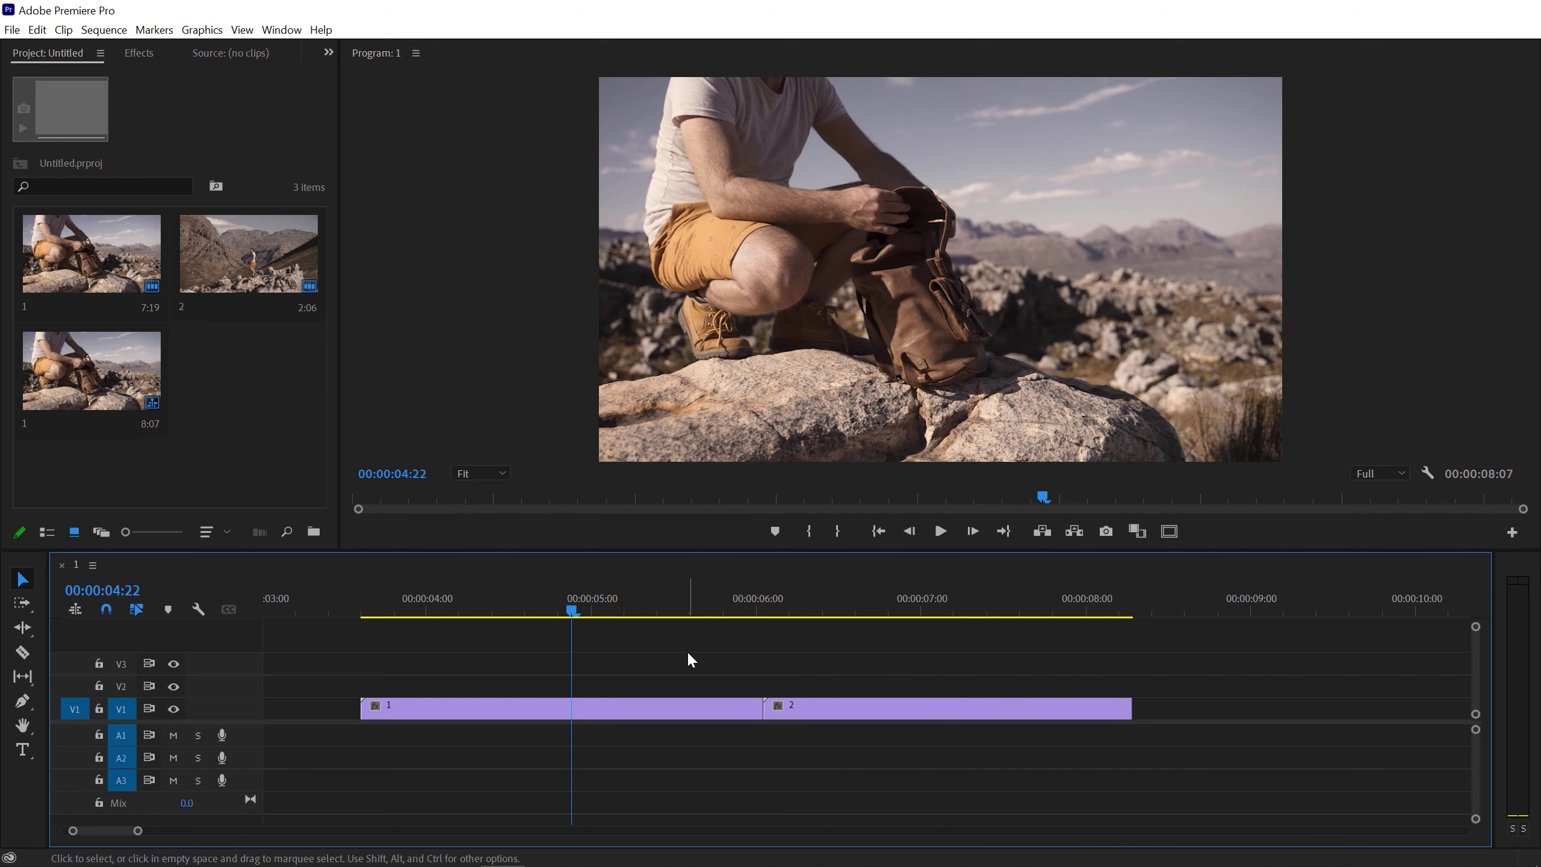
pyautogui.click(139, 54)
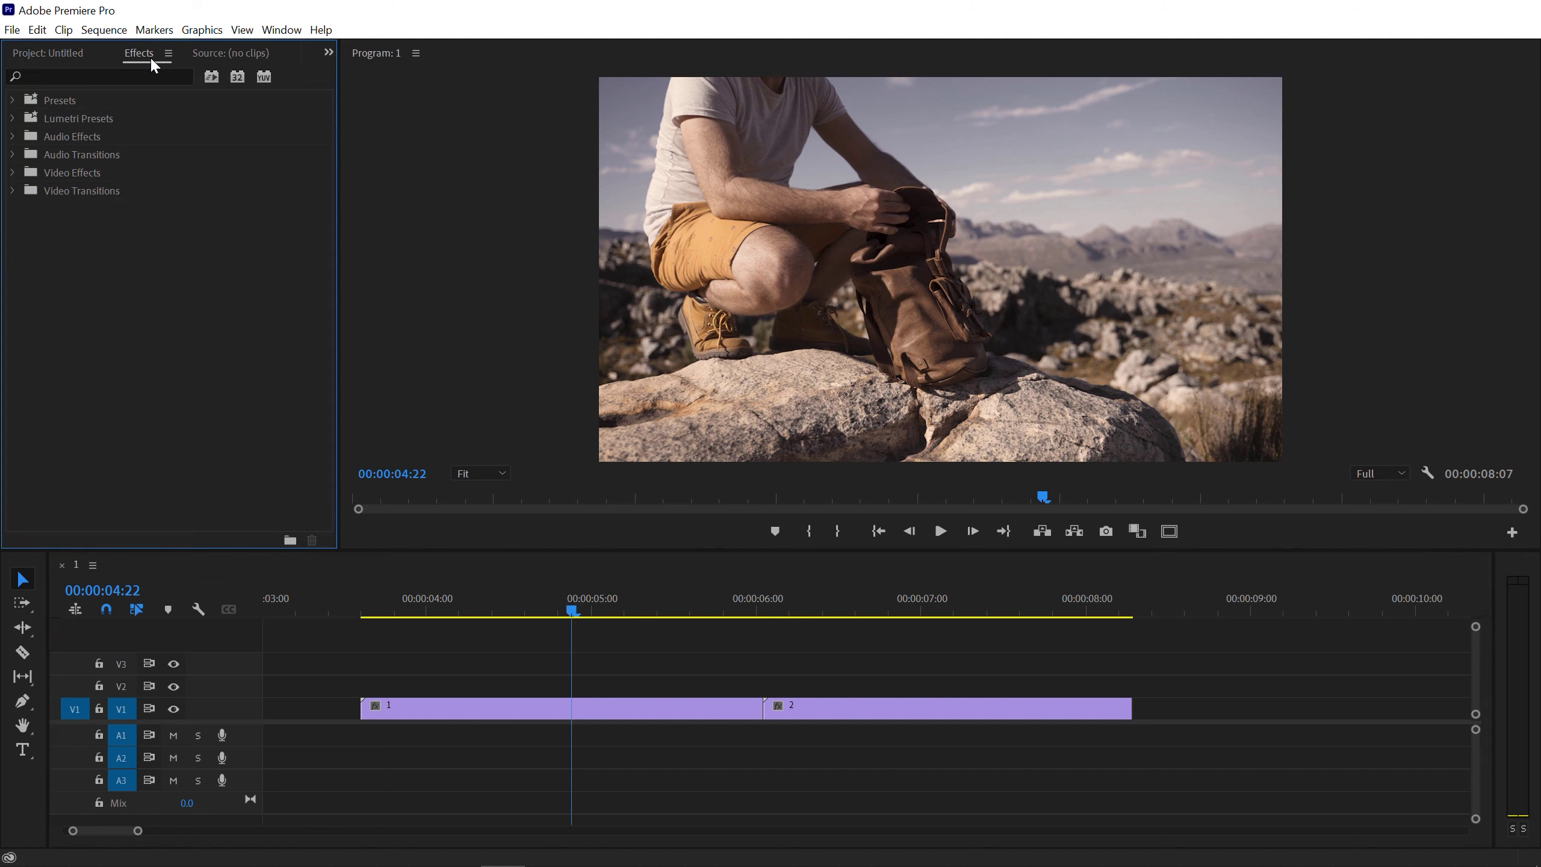
pyautogui.click(281, 30)
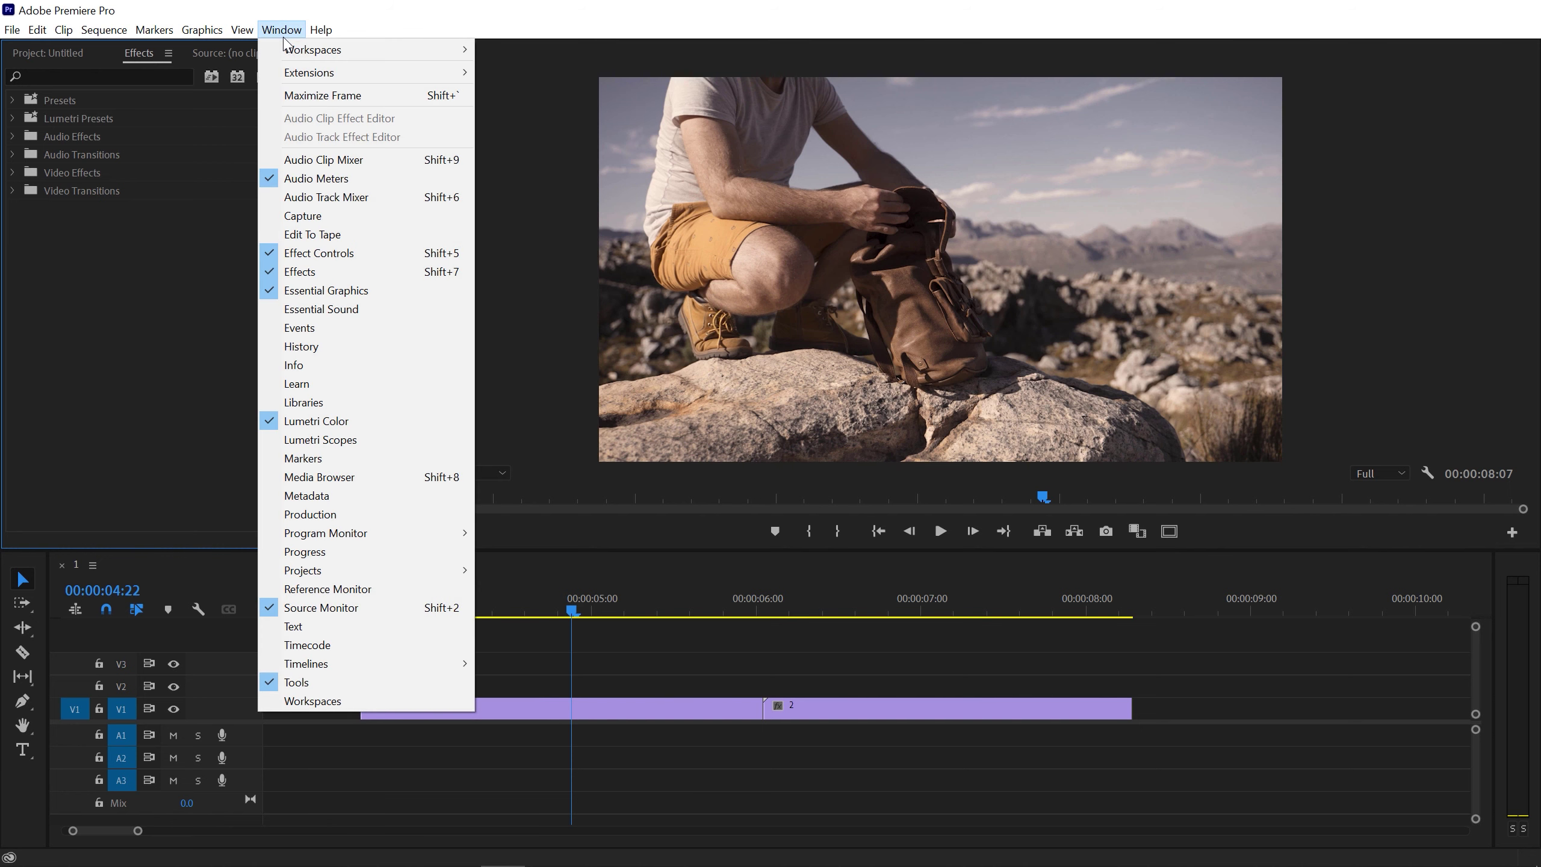
pyautogui.click(394, 271)
pyautogui.click(12, 100)
# Import the 10 Seamless Transitions preset file, expand its WAHLA VFX folder, and return to the Project bin.
pyautogui.rightClick(206, 143)
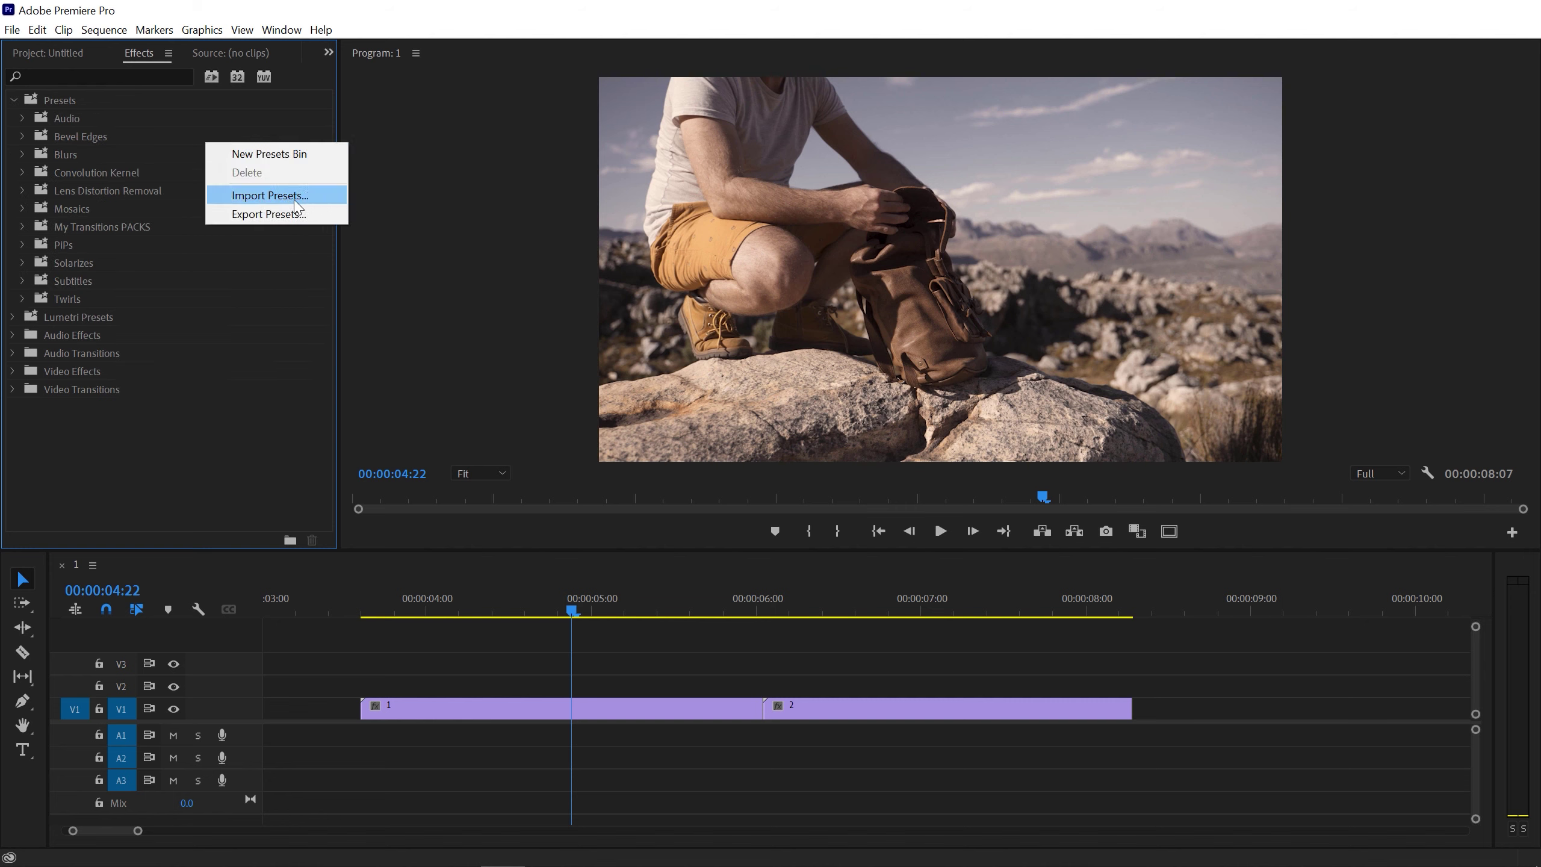
pyautogui.click(270, 195)
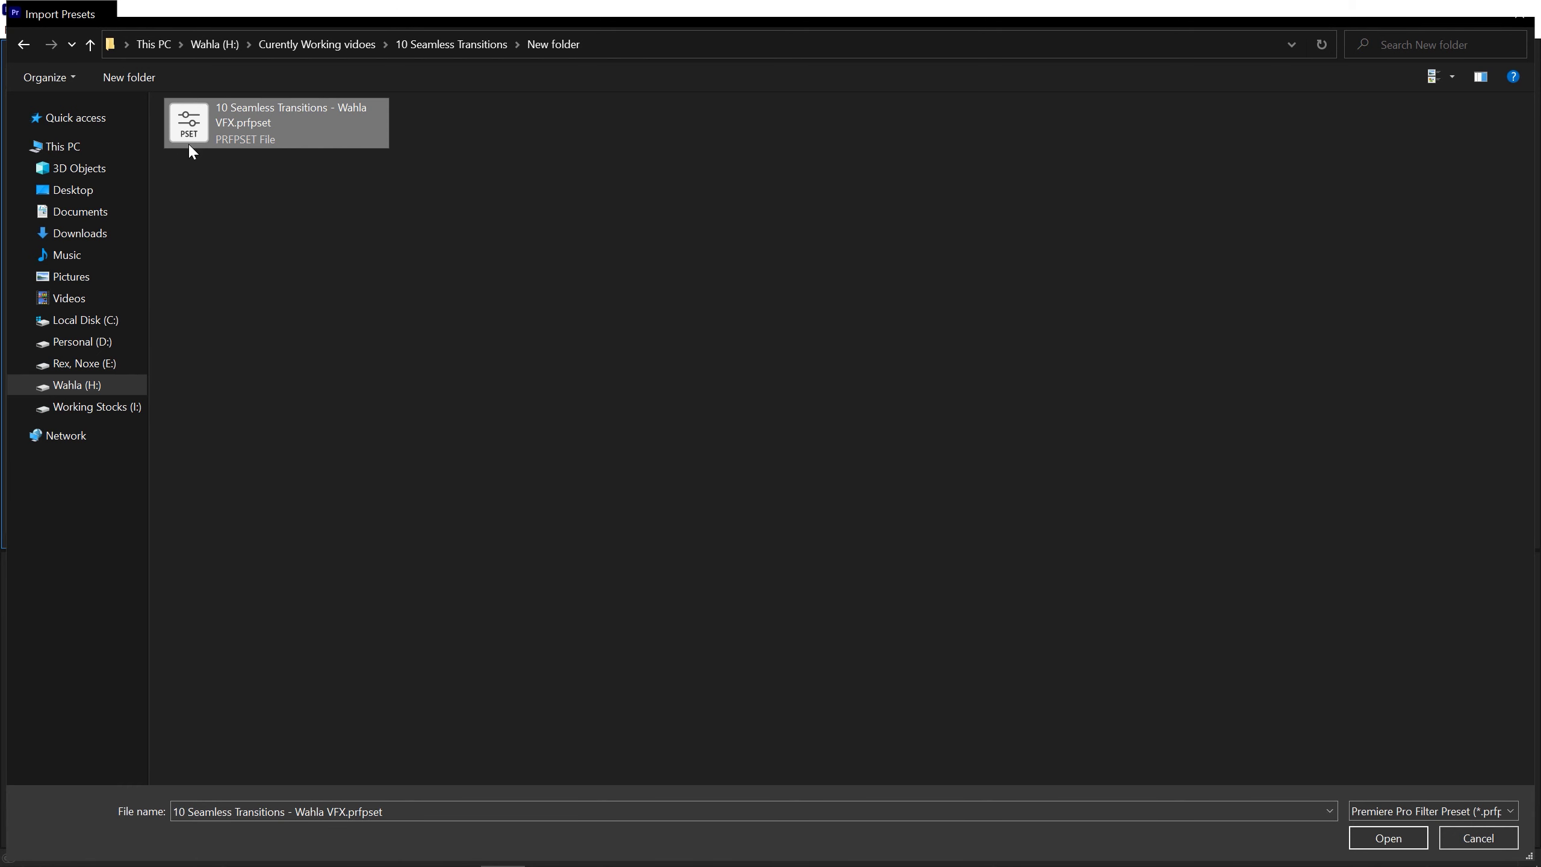
pyautogui.click(1386, 837)
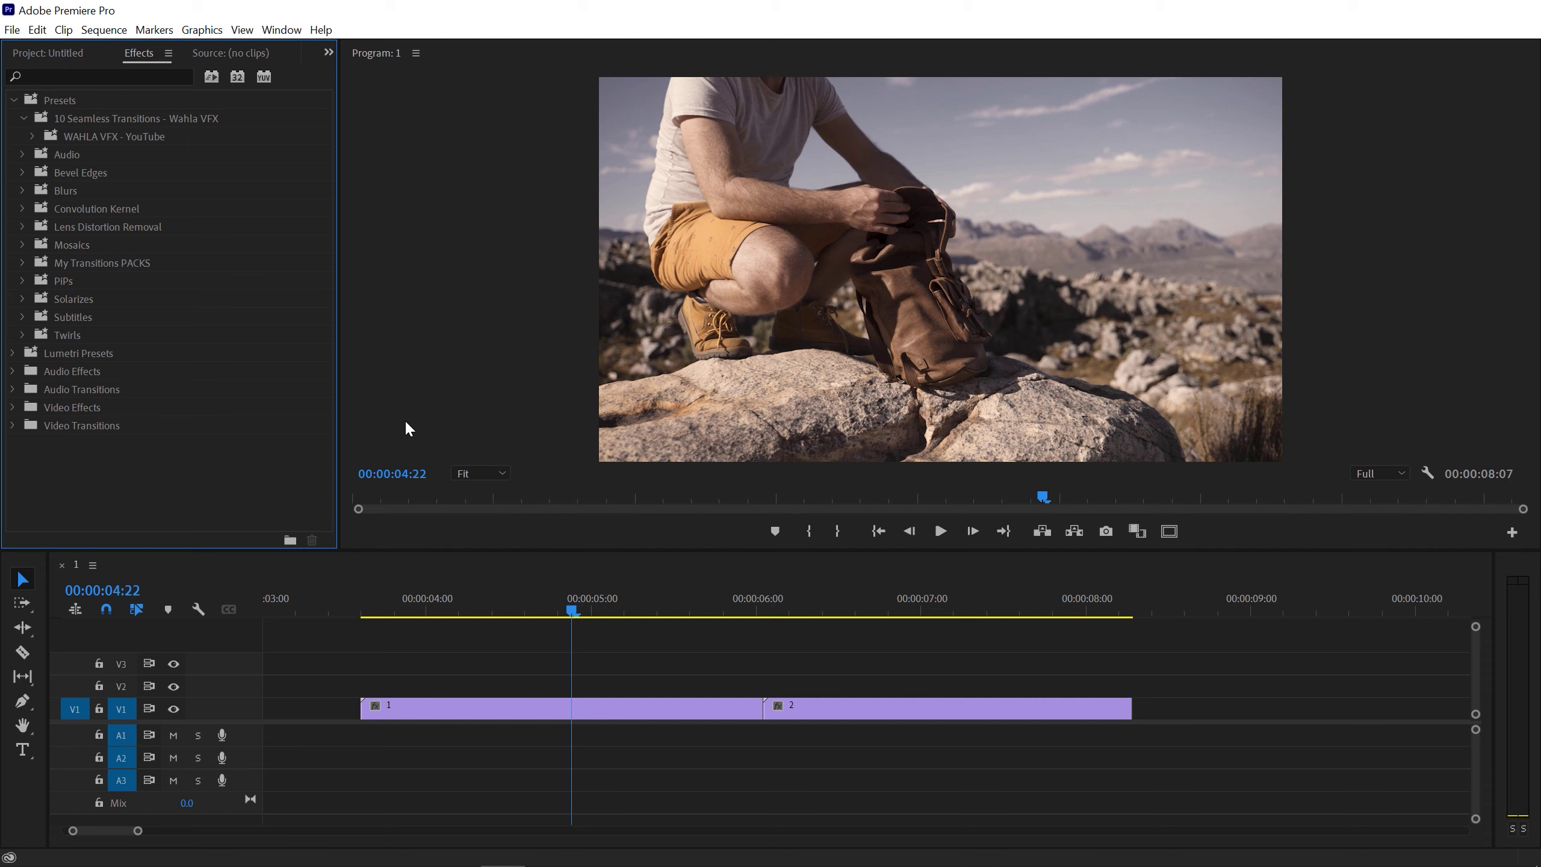
pyautogui.click(89, 124)
pyautogui.doubleClick(106, 135)
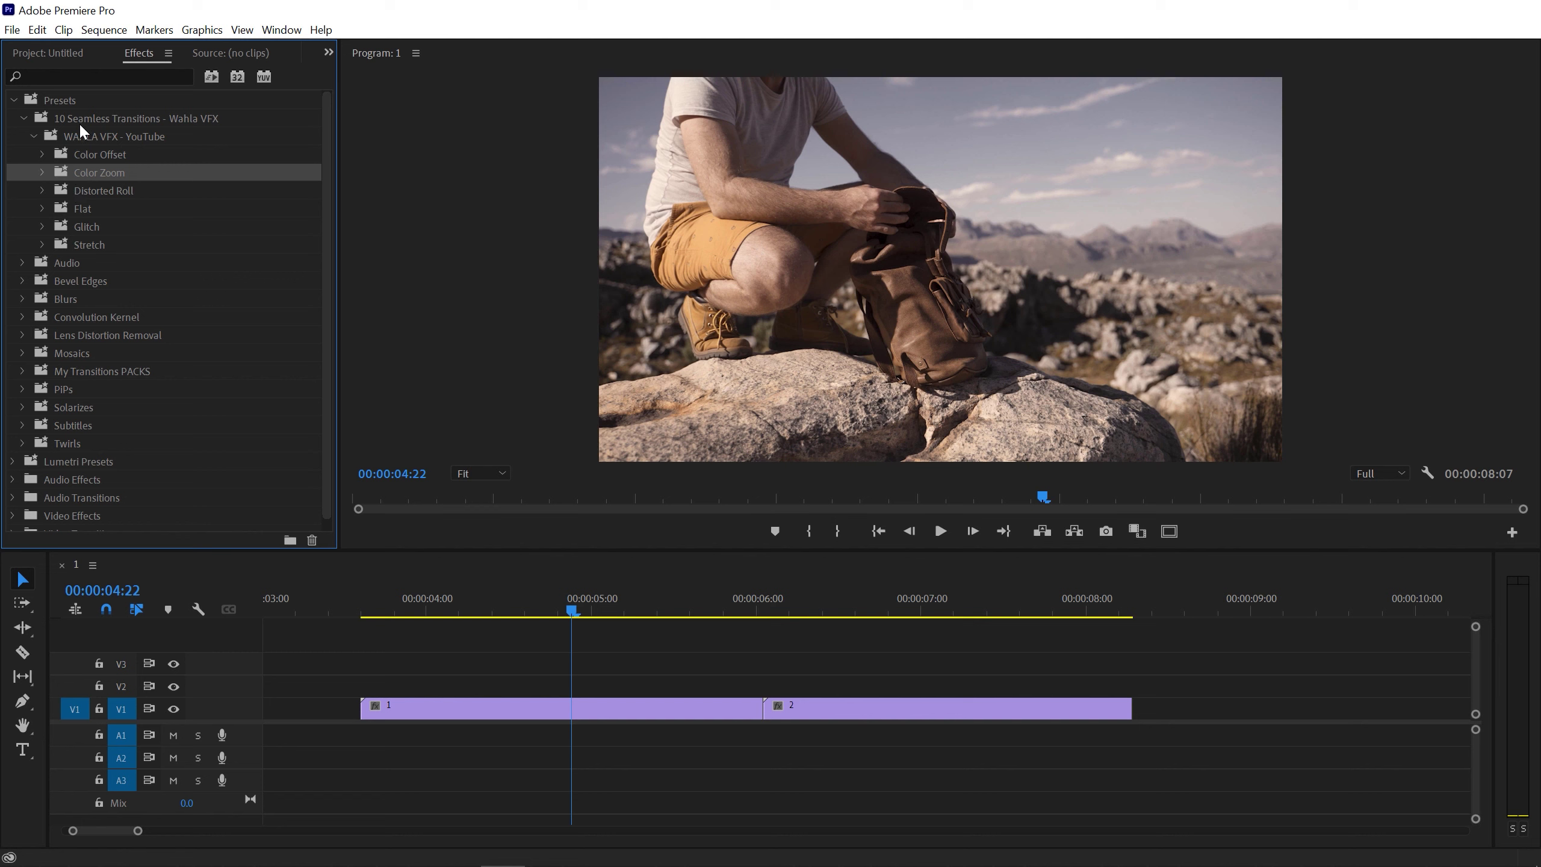
pyautogui.click(79, 56)
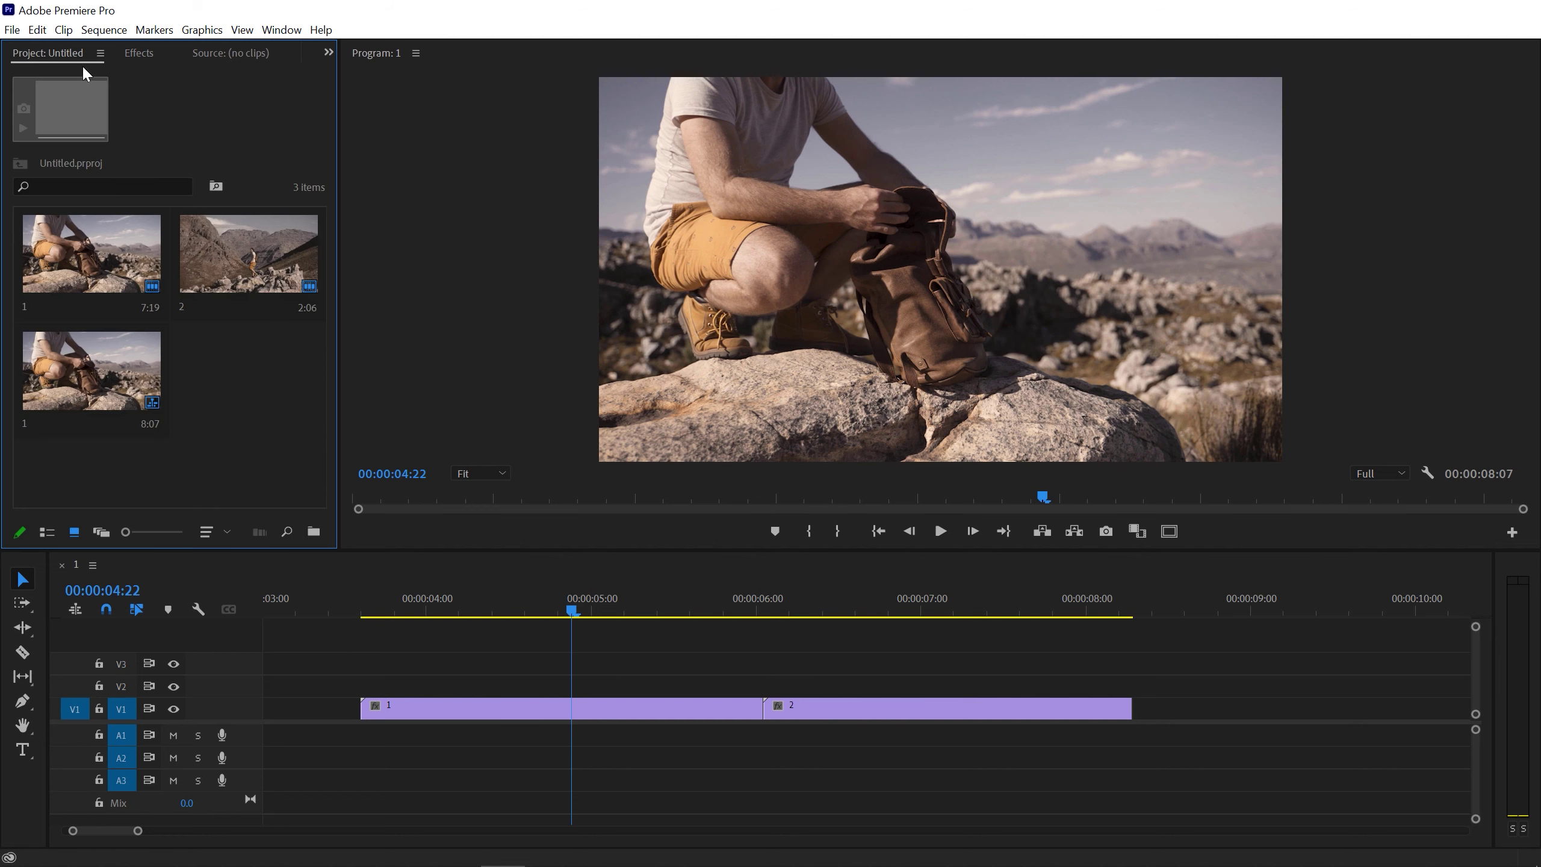
# Create a new 3840×2160 adjustment layer in the Project bin.
pyautogui.rightClick(208, 376)
pyautogui.moveTo(365, 448)
pyautogui.click(546, 501)
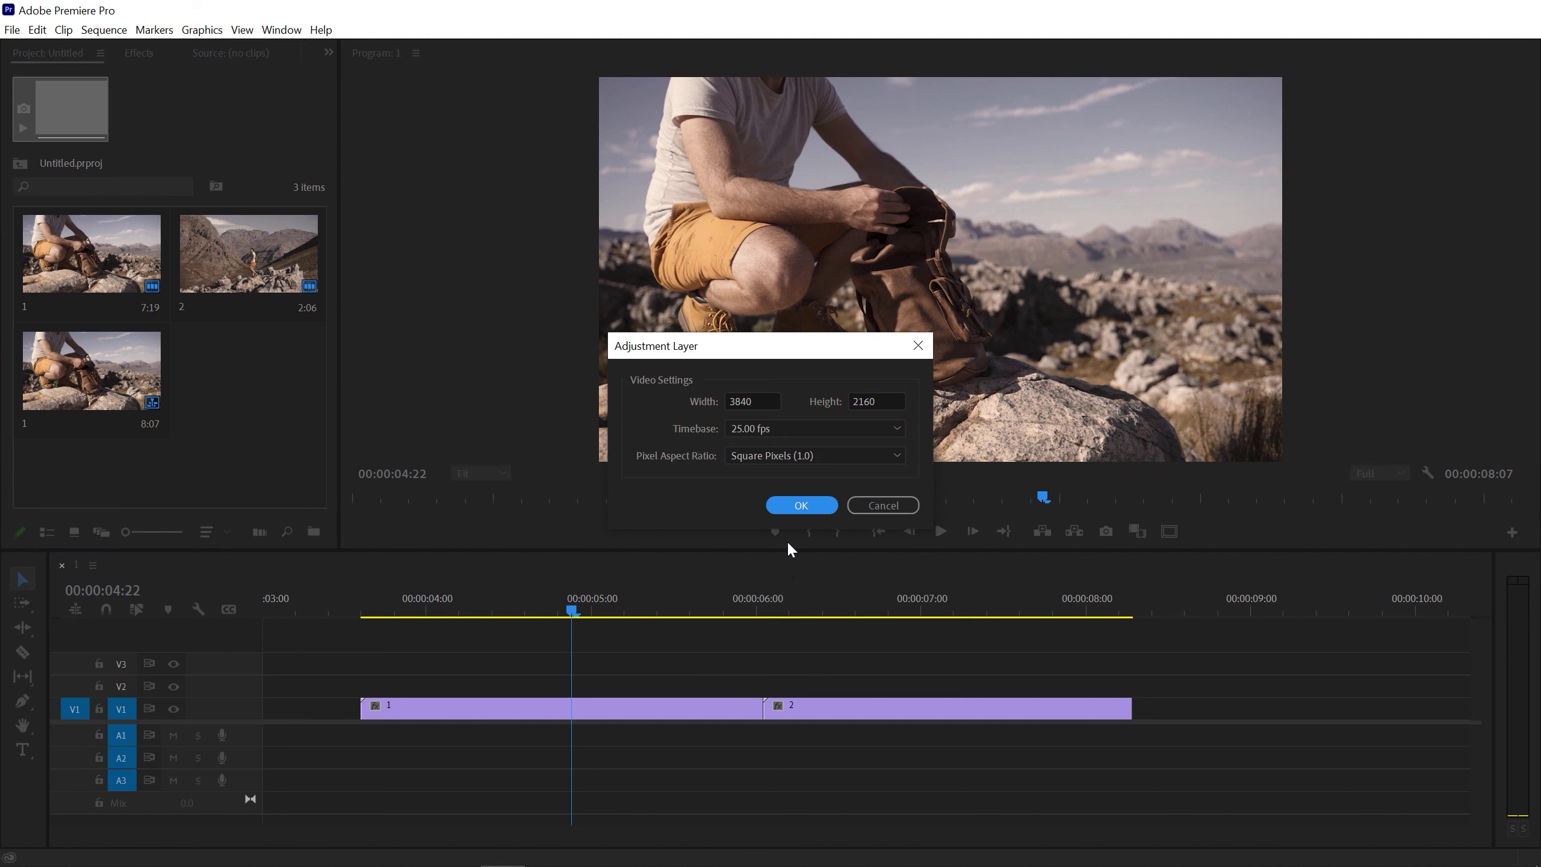
pyautogui.press('Return')
# Place the adjustment layer on V2 over the clip 1–2 cut and trim its end short.
pyautogui.moveTo(214, 410); pyautogui.dragTo(678, 692)
pyautogui.moveTo(776, 684); pyautogui.dragTo(812, 684)
pyautogui.moveTo(1386, 684); pyautogui.dragTo(819, 685)
pyautogui.click(768, 616)
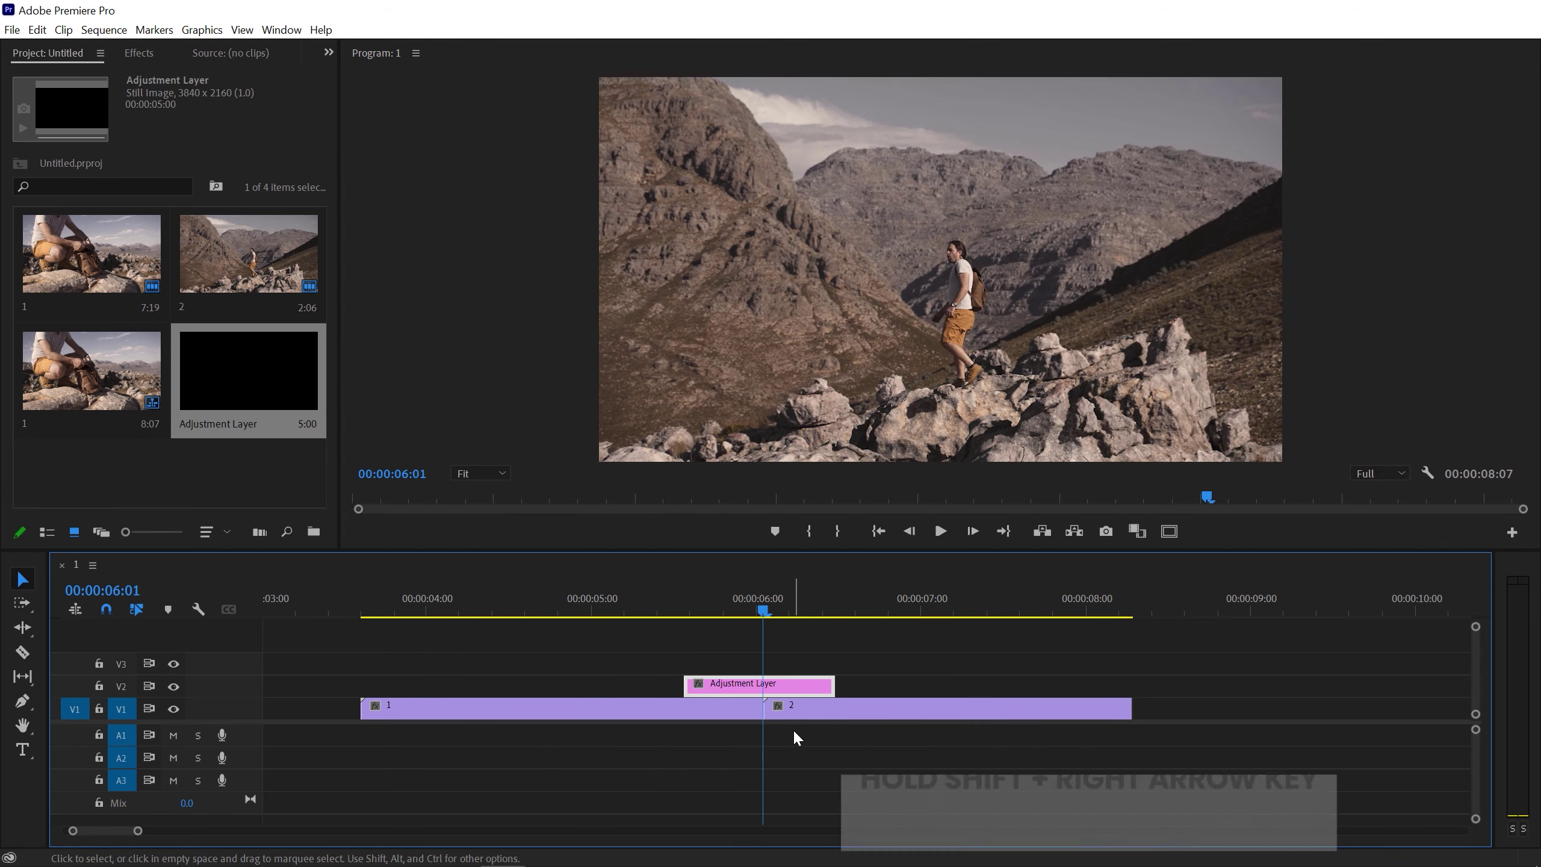
# Split and trim the V2 adjustment layer to span 00:00:05:16–00:00:06:11, ten frames each side of the cut.
pyautogui.hotkey('shift', 'Right')
pyautogui.hotkey('shift', 'Right')
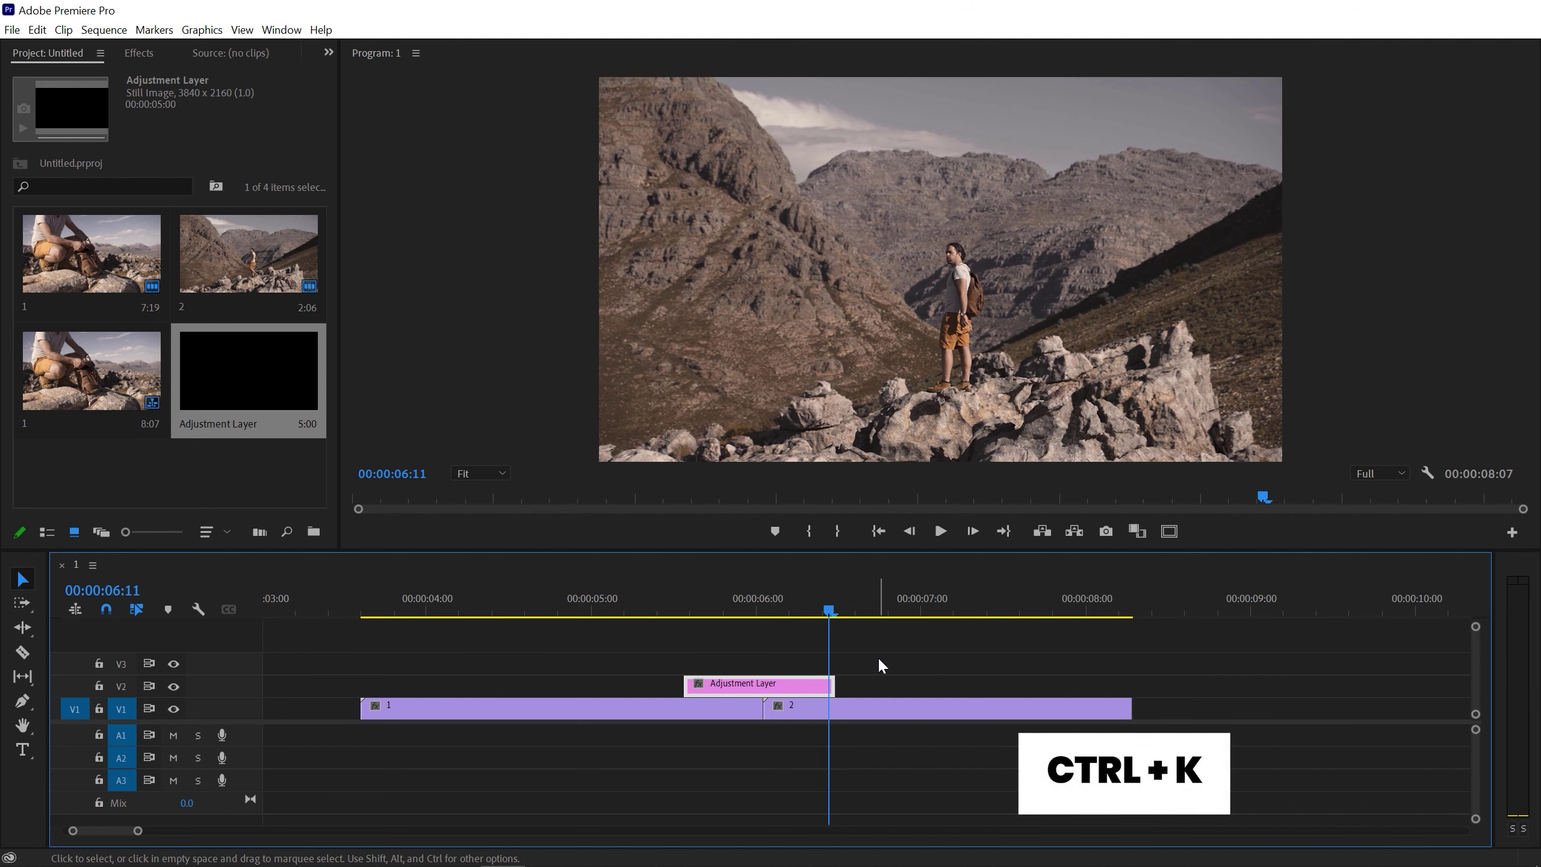
pyautogui.click(869, 681)
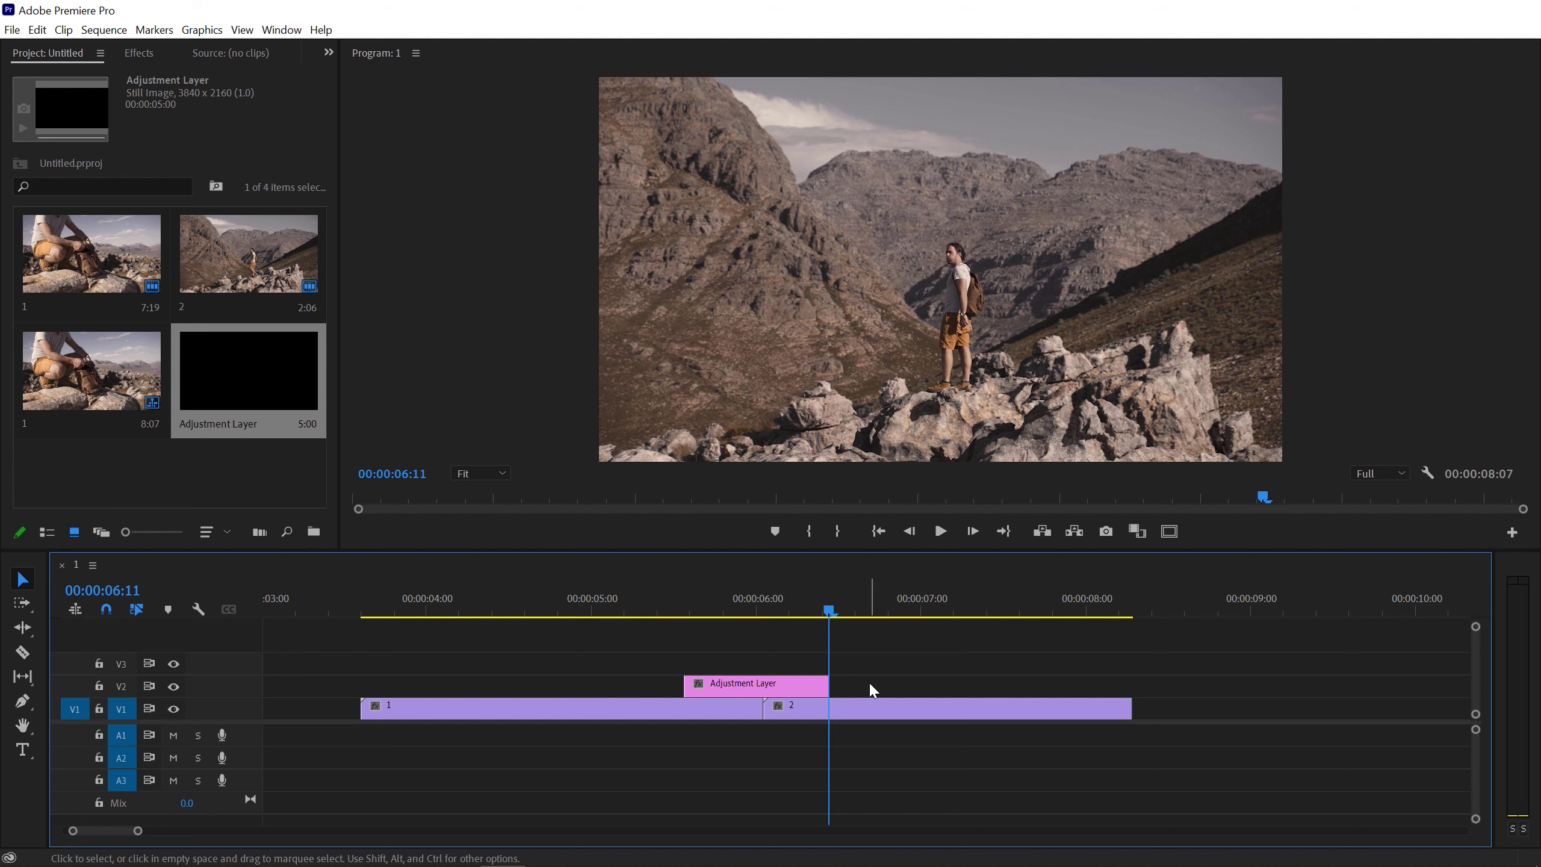
pyautogui.press('shift')
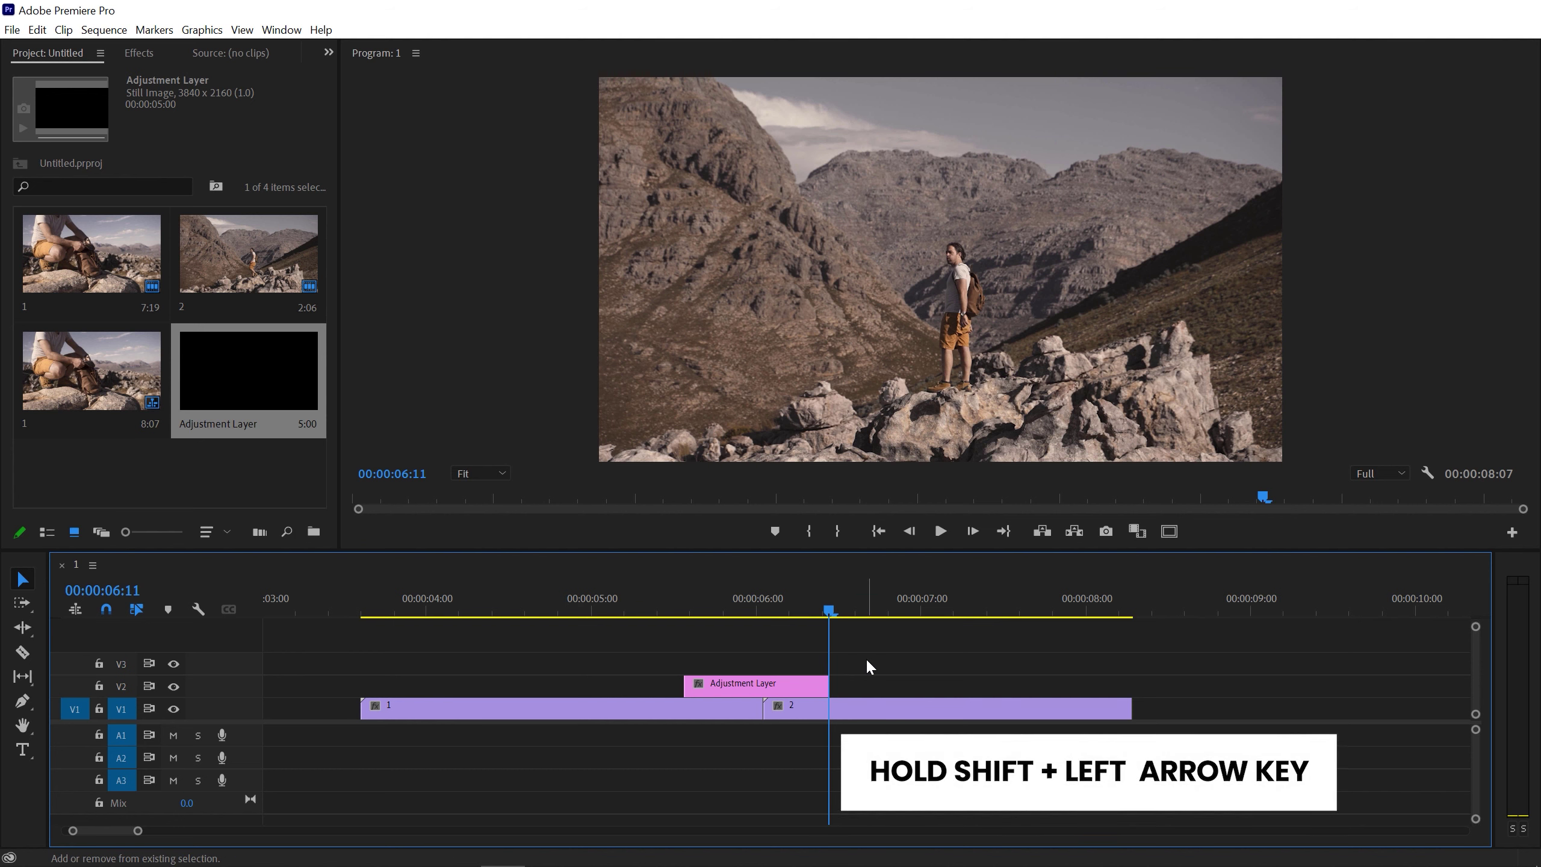
pyautogui.hotkey('shift', 'Left')
pyautogui.hotkey('shift', 'Left')
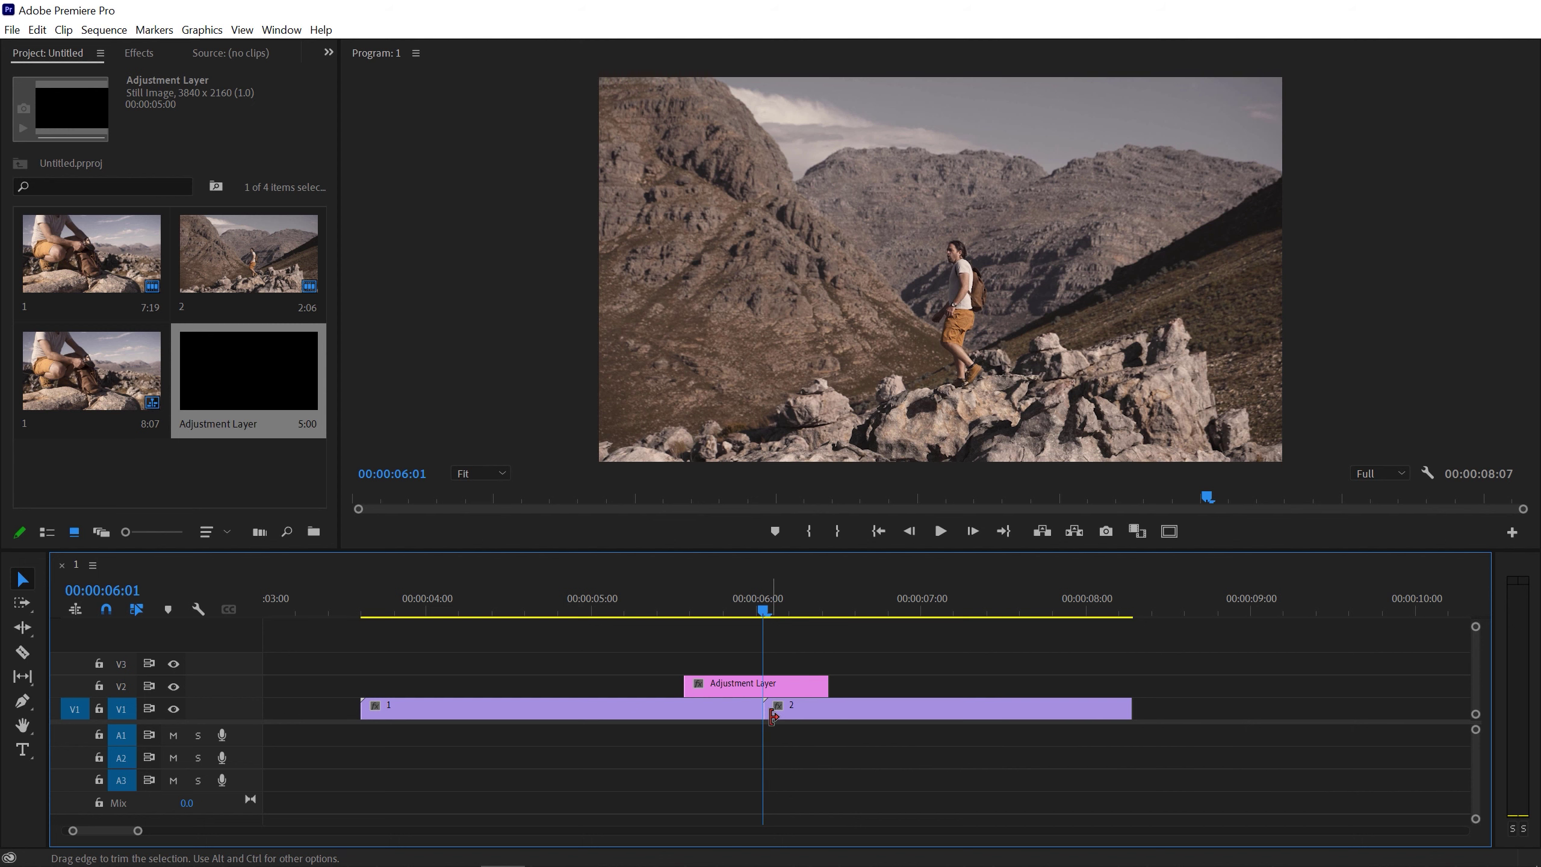
pyautogui.hotkey('shift', 'Left')
pyautogui.hotkey('shift', 'Left')
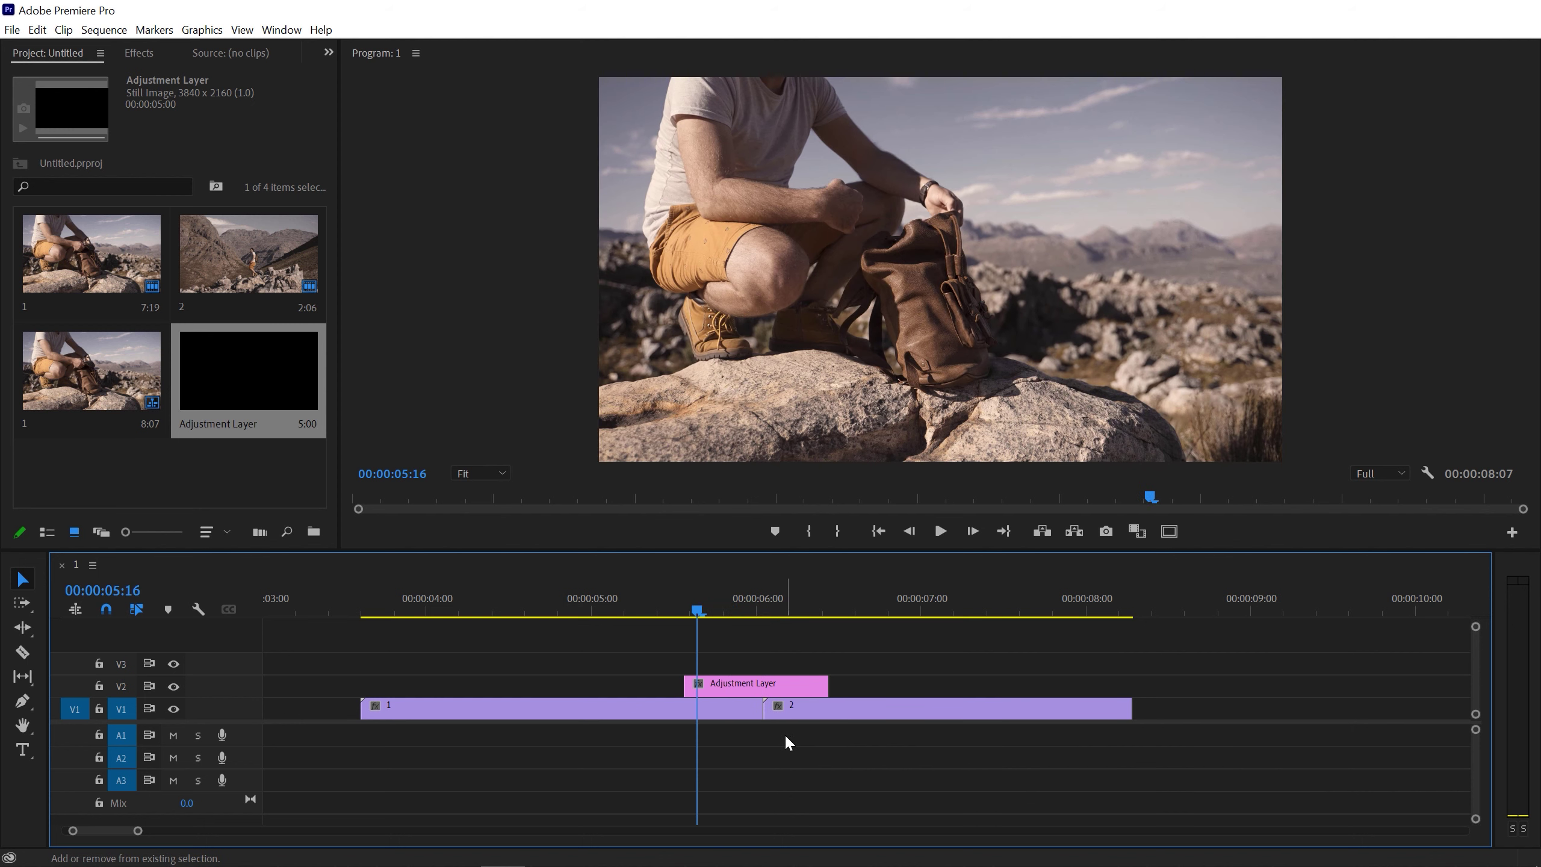
pyautogui.click(723, 686)
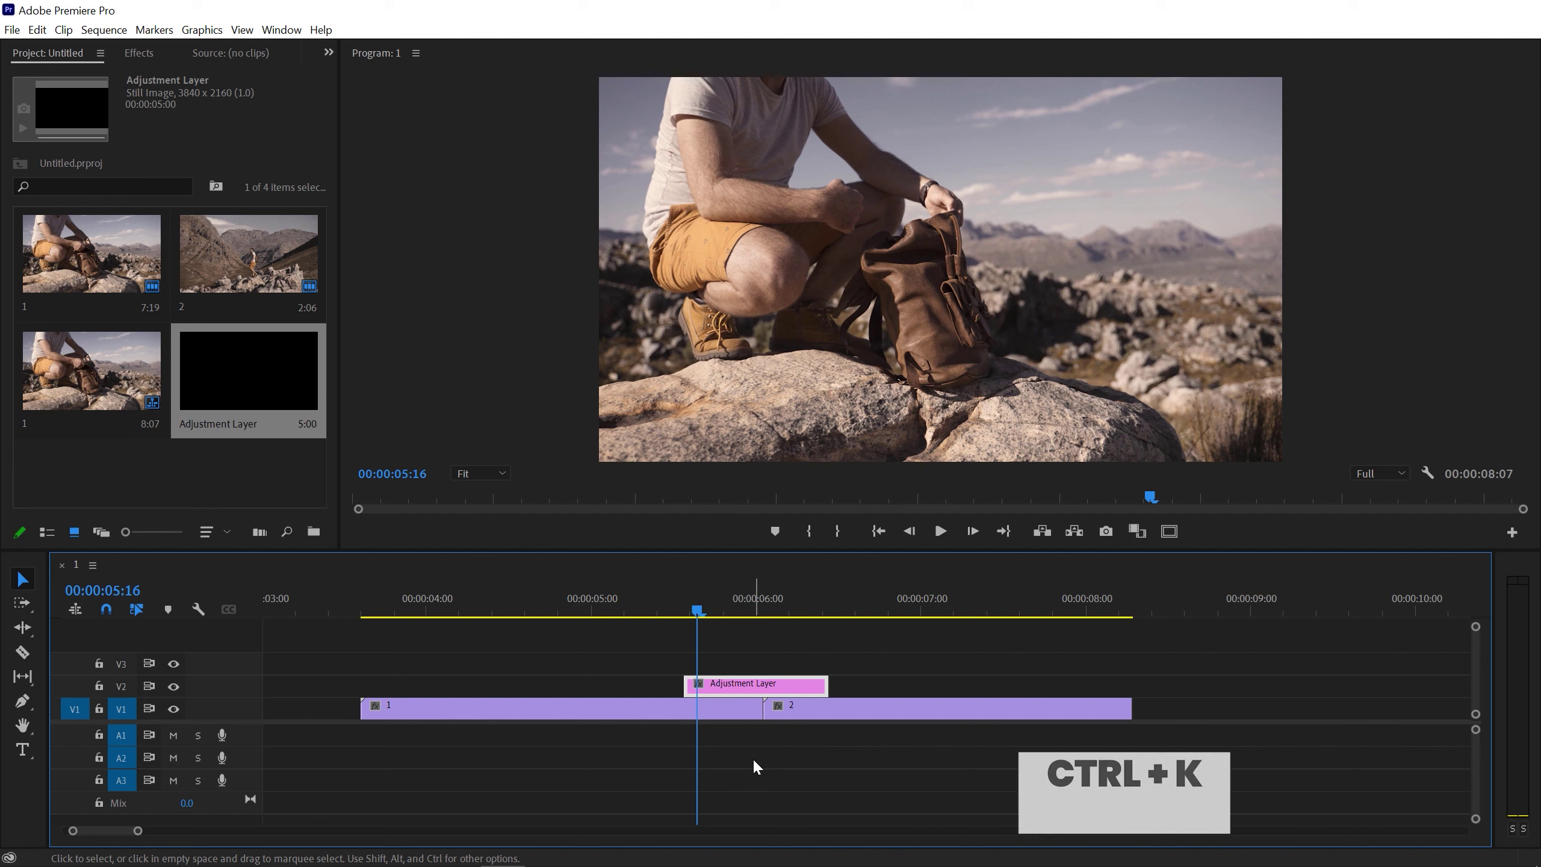
pyautogui.hotkey('ctrl', 'k')
pyautogui.click(690, 692)
pyautogui.press('Delete')
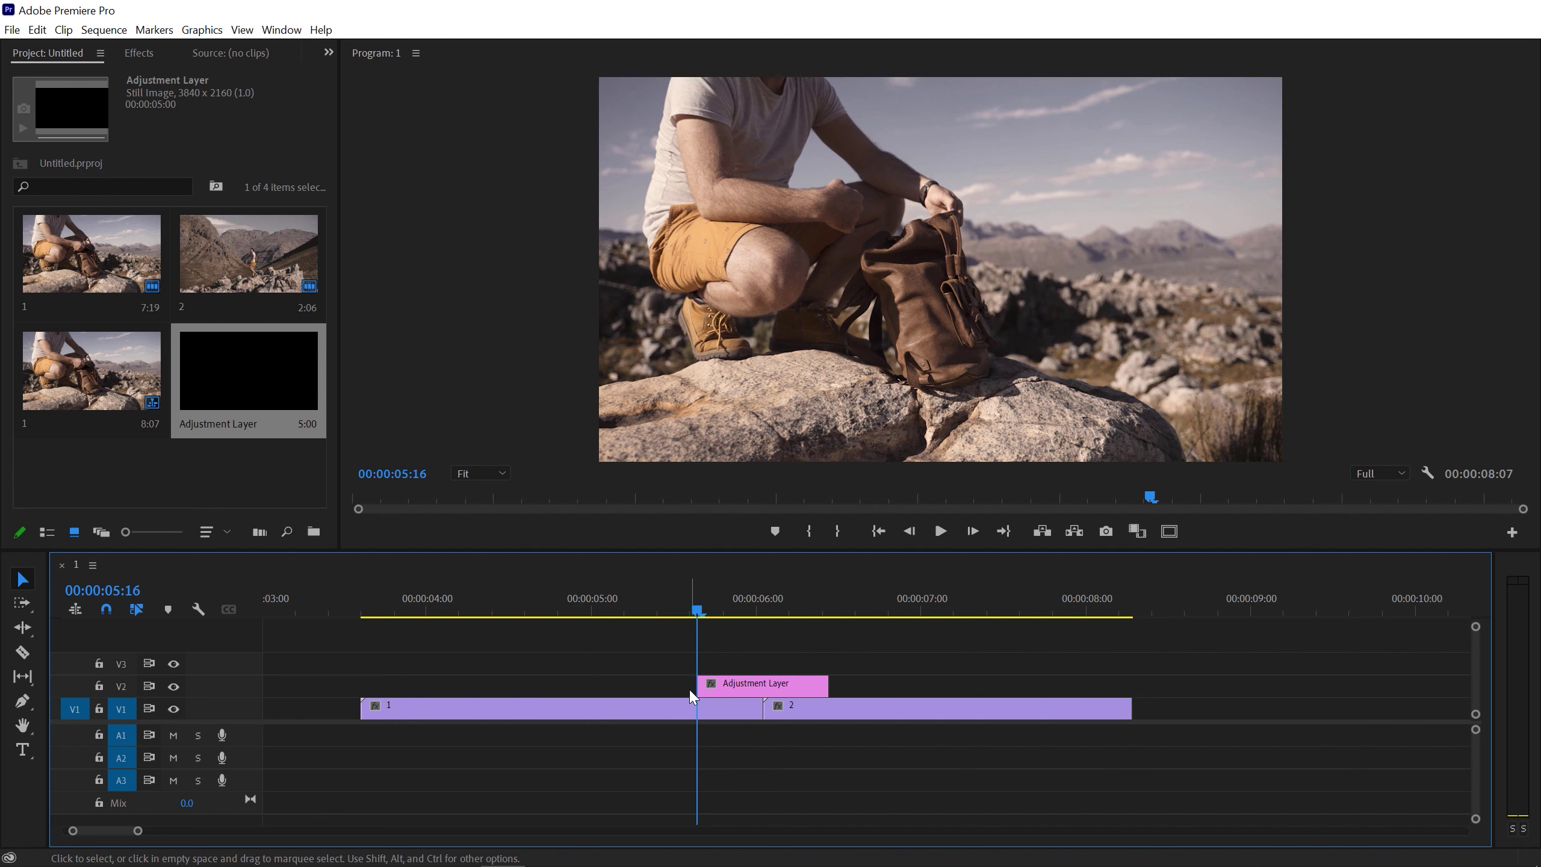
pyautogui.scroll(3, 719, 689)
pyautogui.click(737, 614)
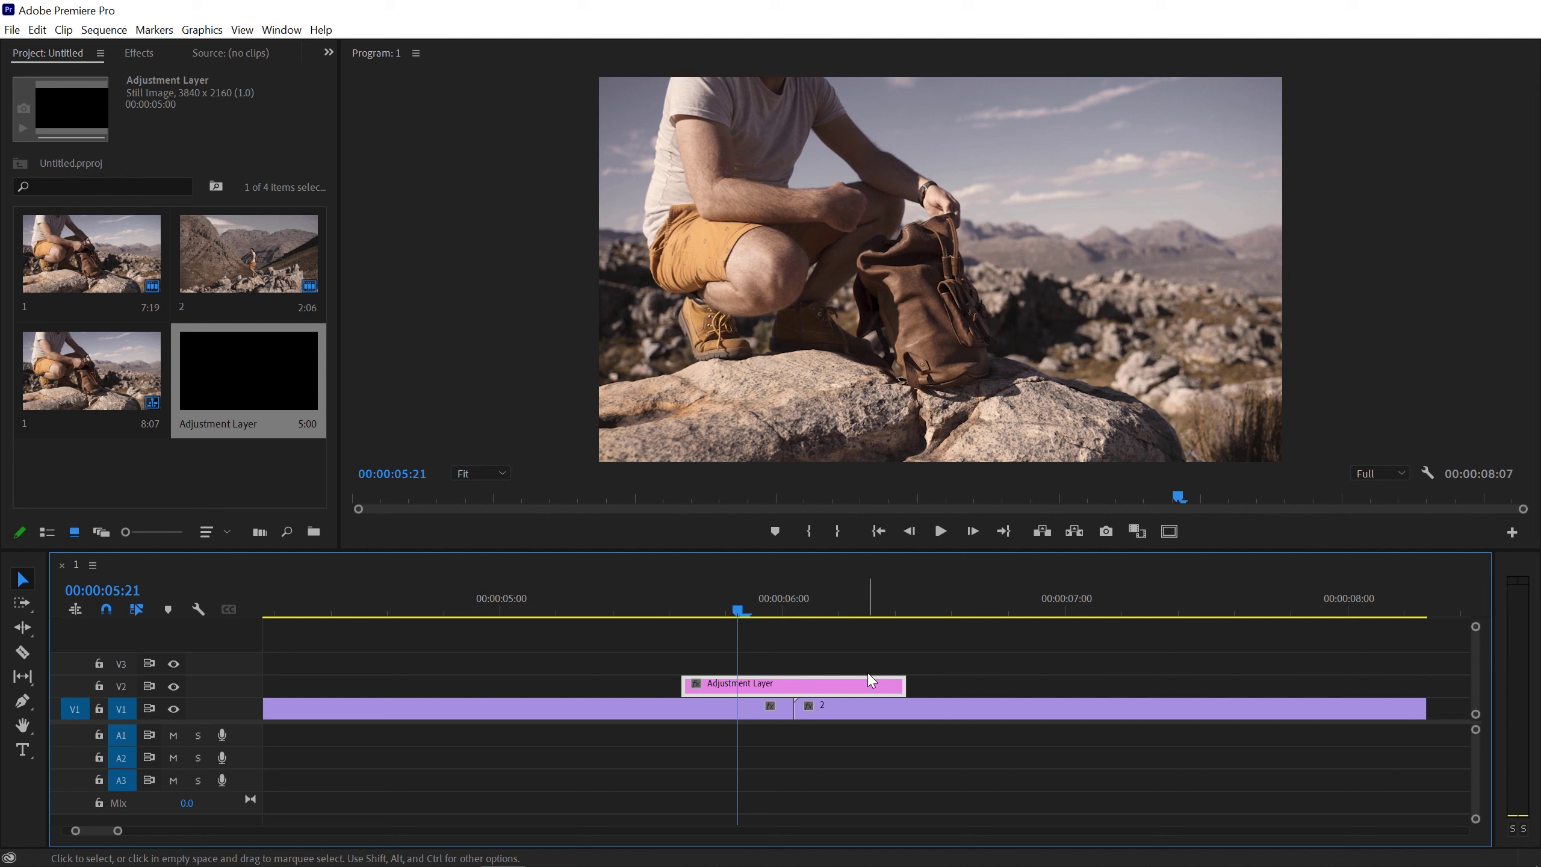
# Apply the Color Offset > Offset Color 01 preset to the adjustment layer and play back the cut.
pyautogui.click(131, 54)
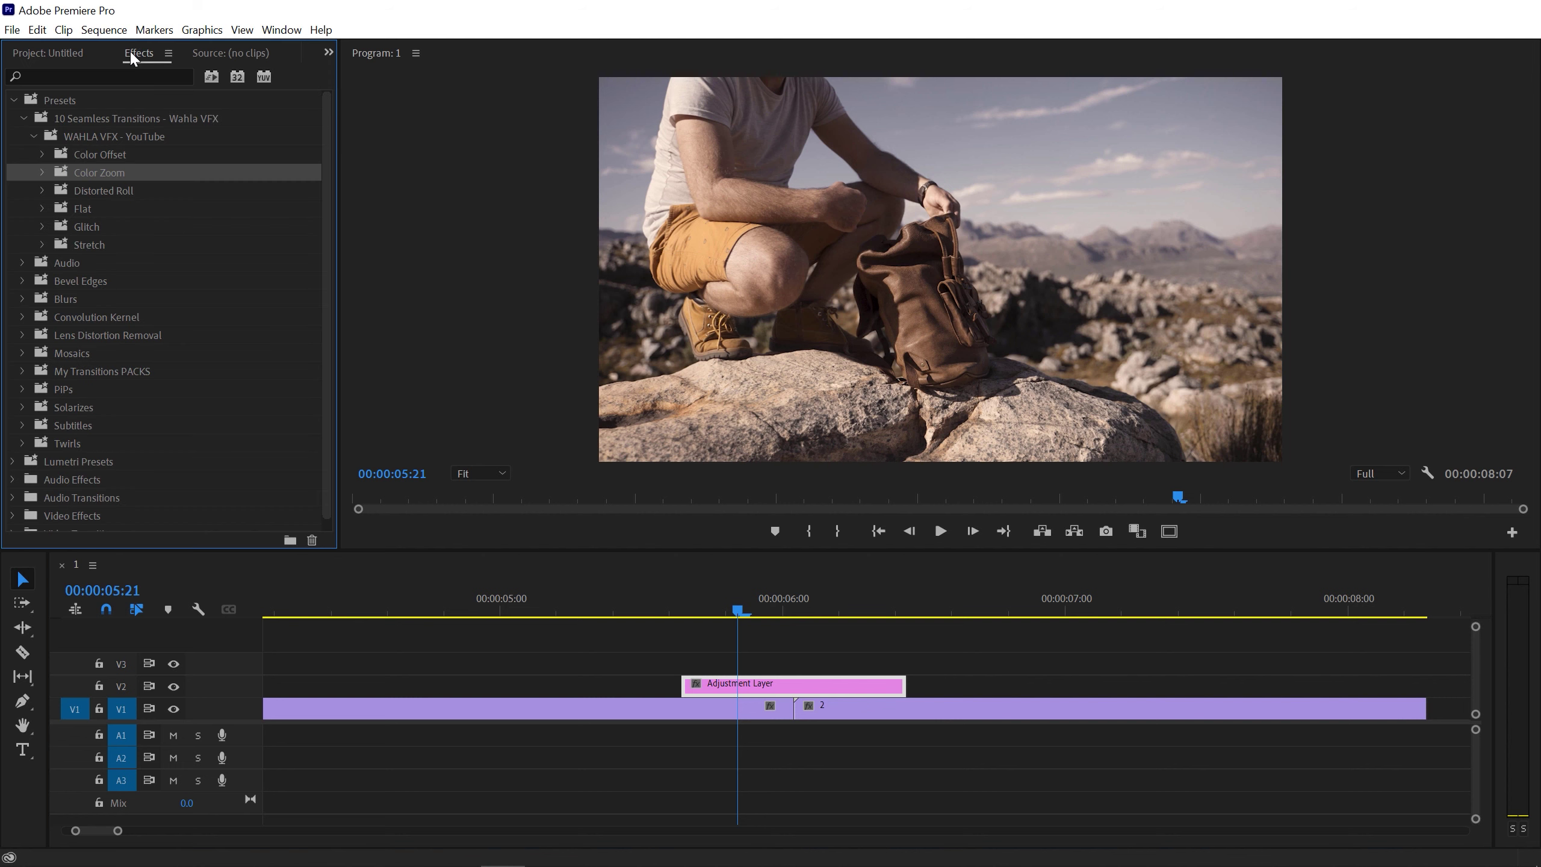
pyautogui.click(42, 155)
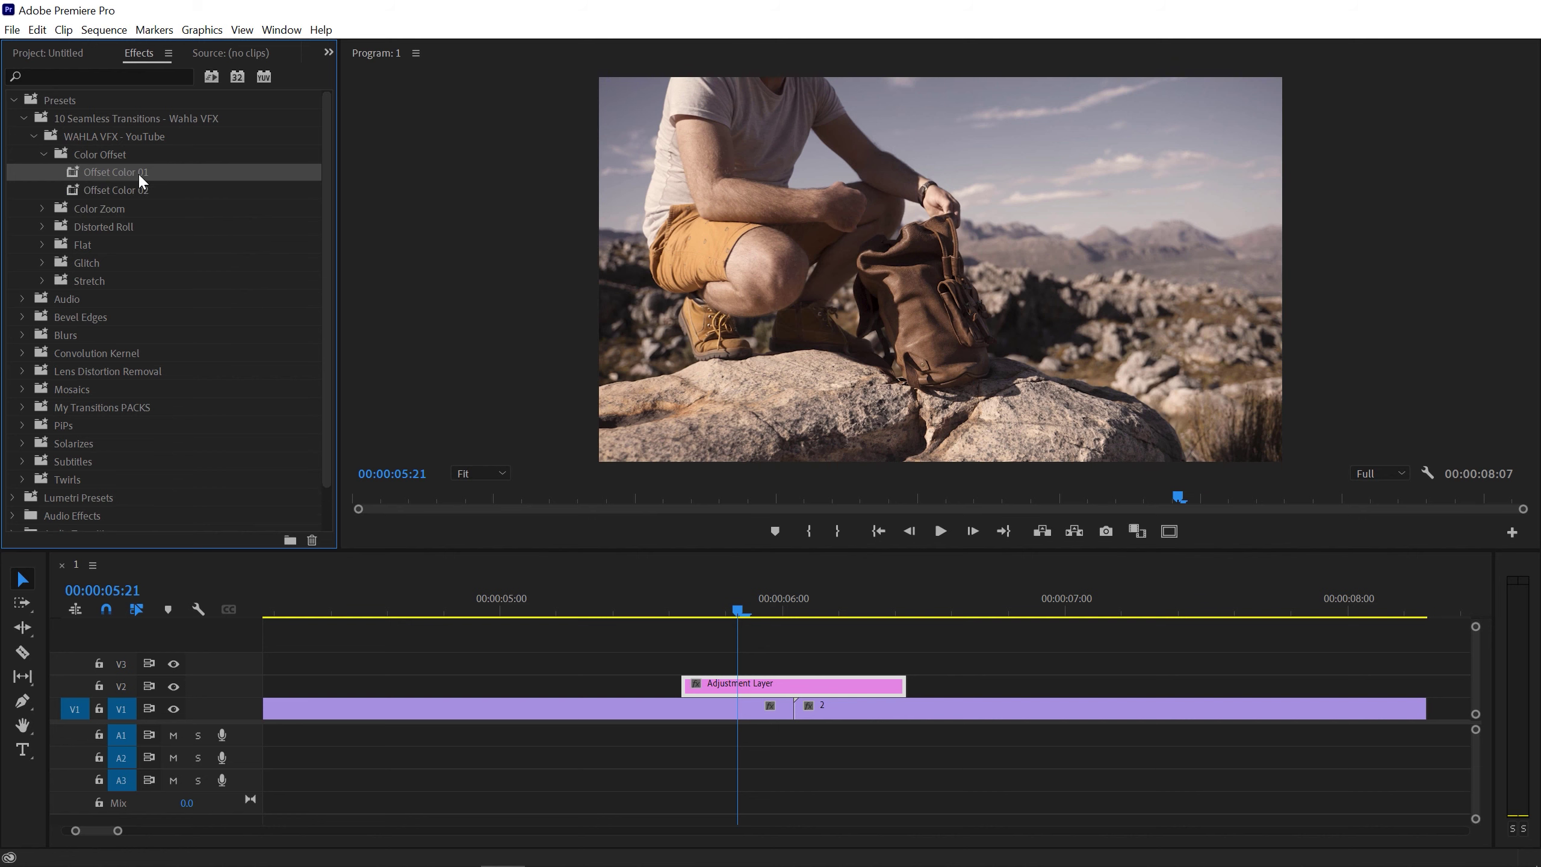
pyautogui.moveTo(89, 174); pyautogui.dragTo(736, 684)
pyautogui.moveTo(739, 613); pyautogui.dragTo(635, 612)
pyautogui.press('space')
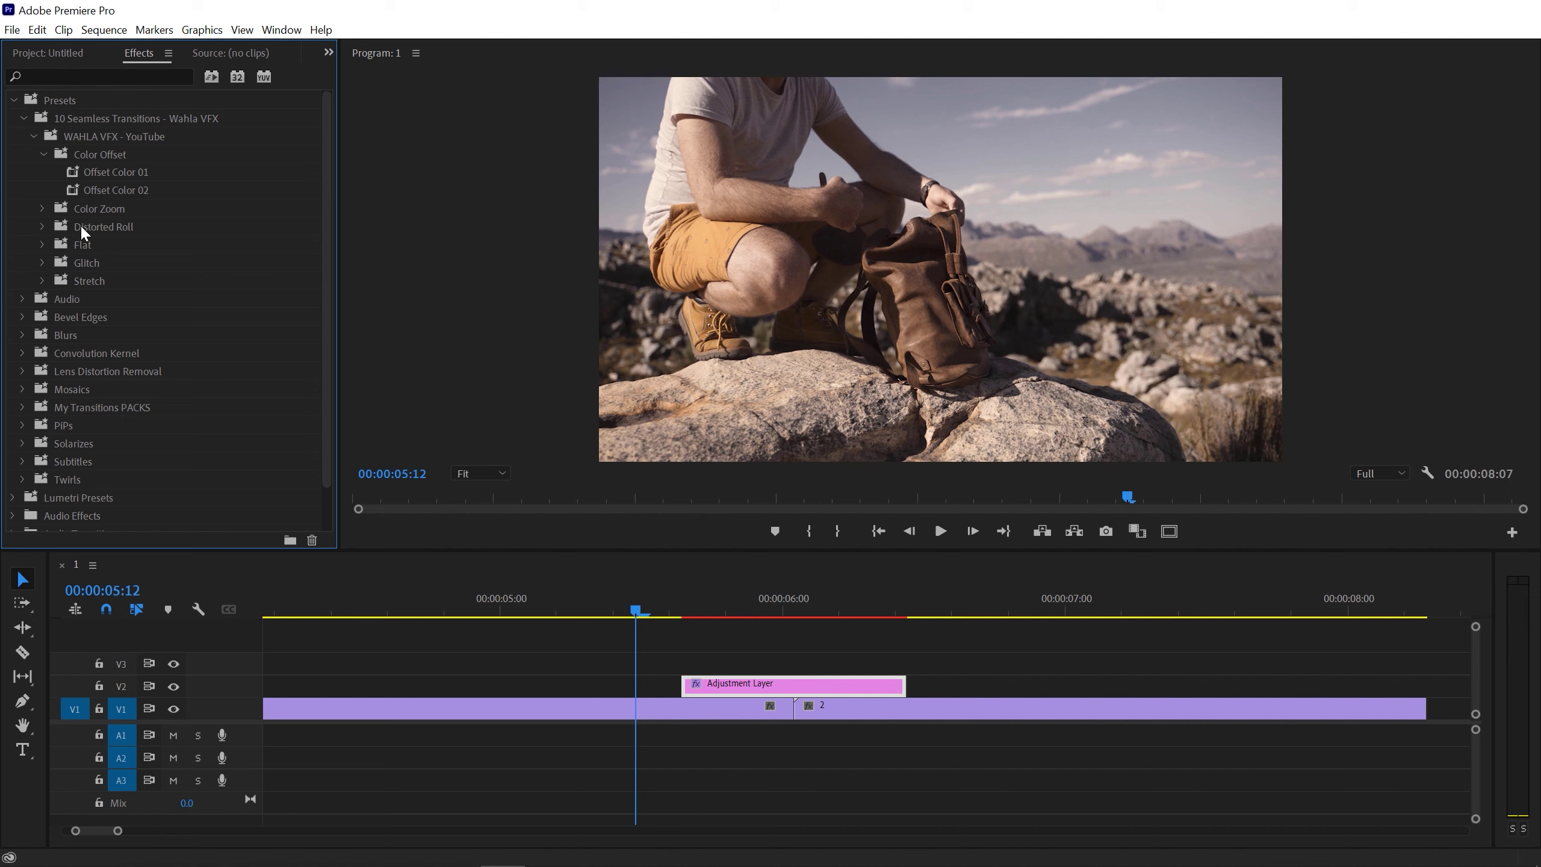
# Open Color Zoom > Zoom In and pick its Bottom and Top presets.
pyautogui.click(96, 171)
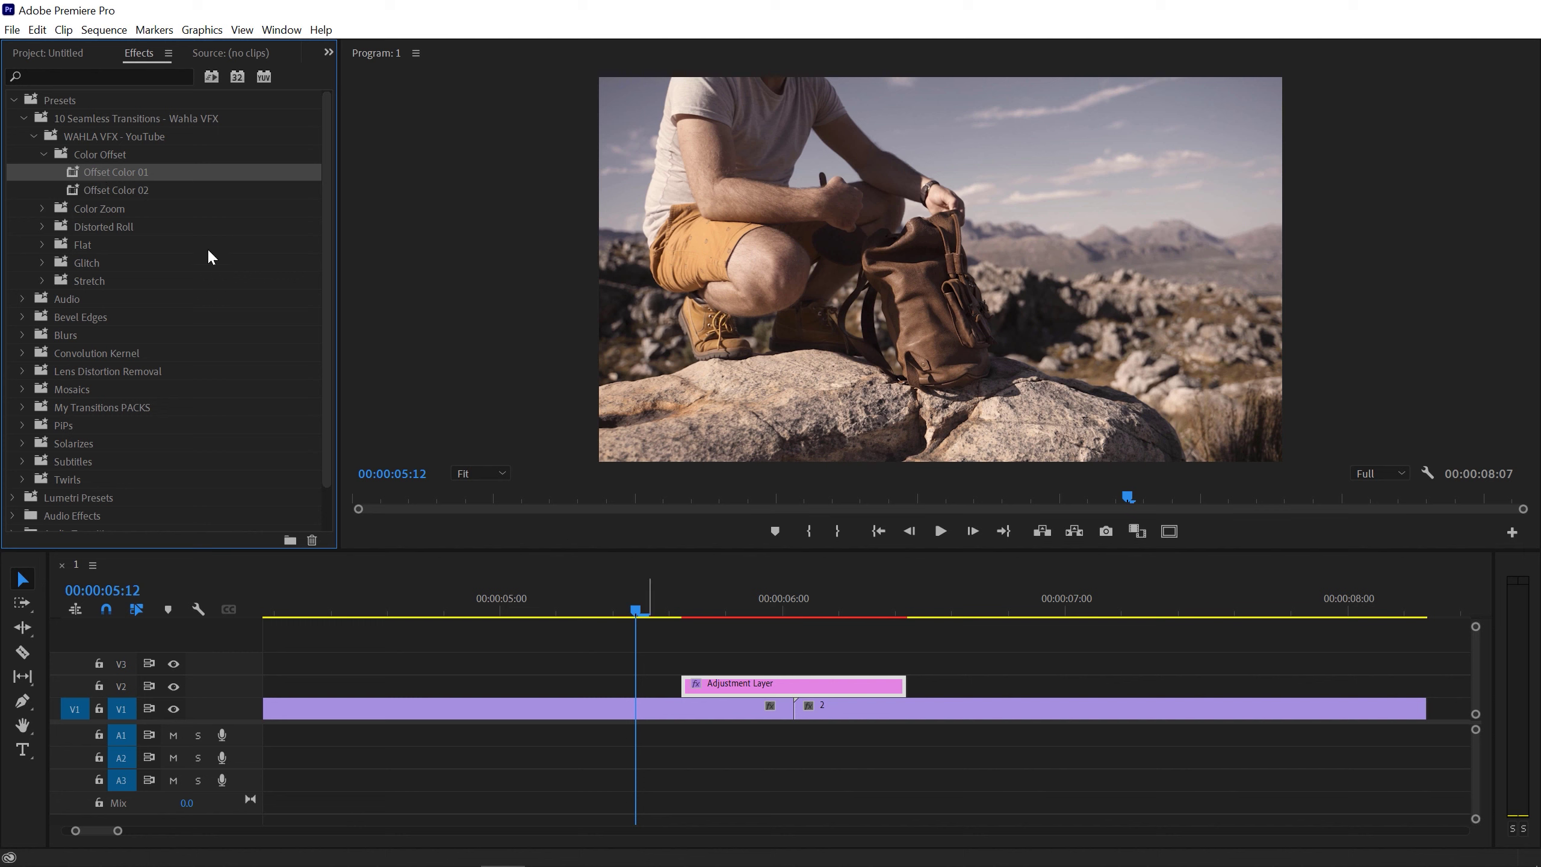
pyautogui.click(42, 209)
pyautogui.click(62, 228)
pyautogui.click(53, 226)
pyautogui.click(122, 244)
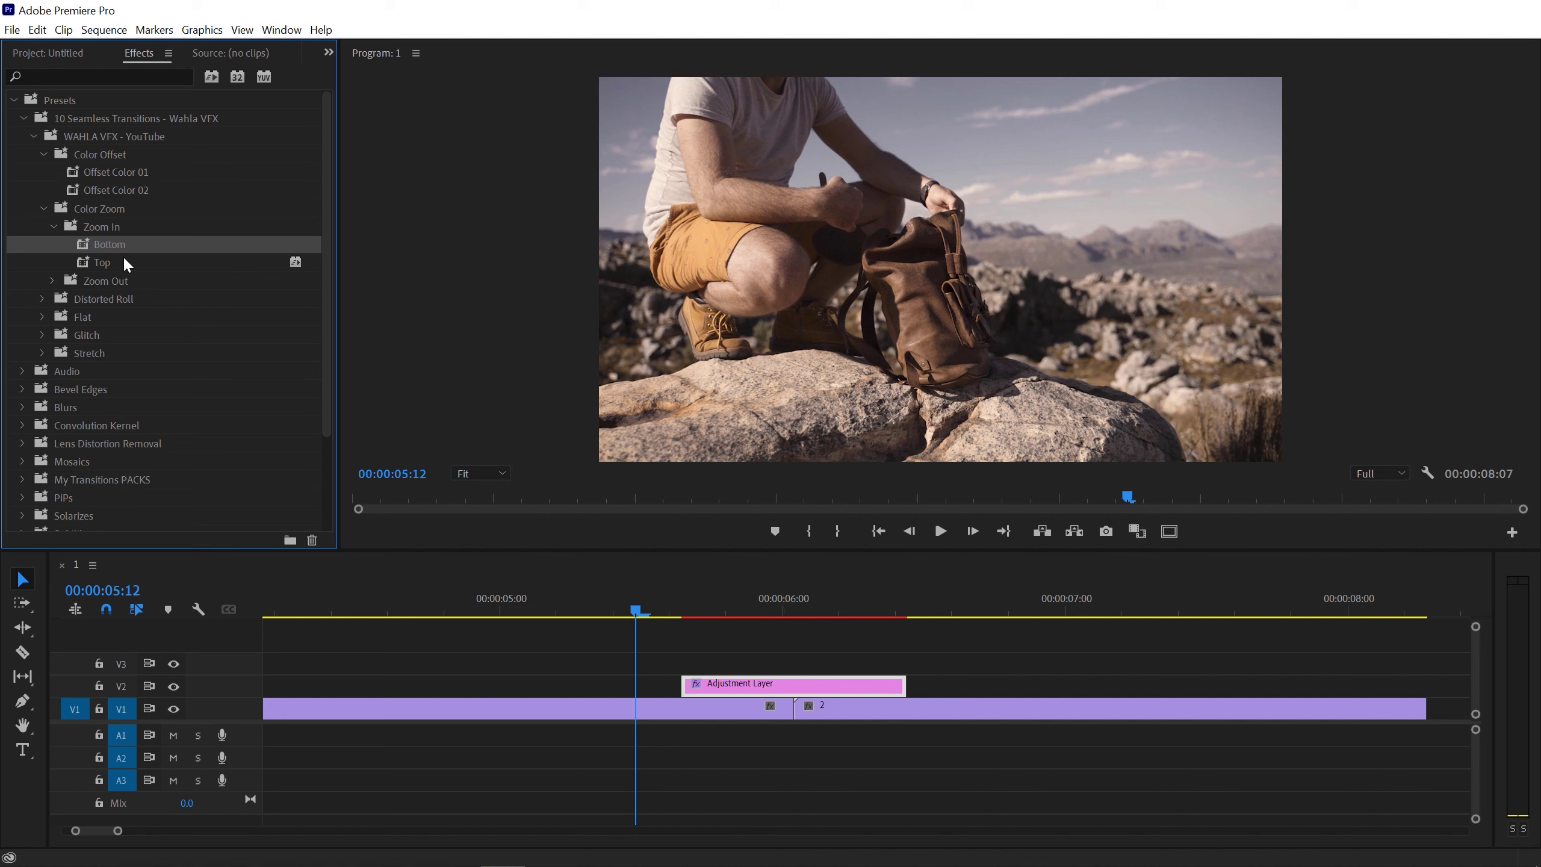
pyautogui.moveTo(103, 263); pyautogui.dragTo(739, 653)
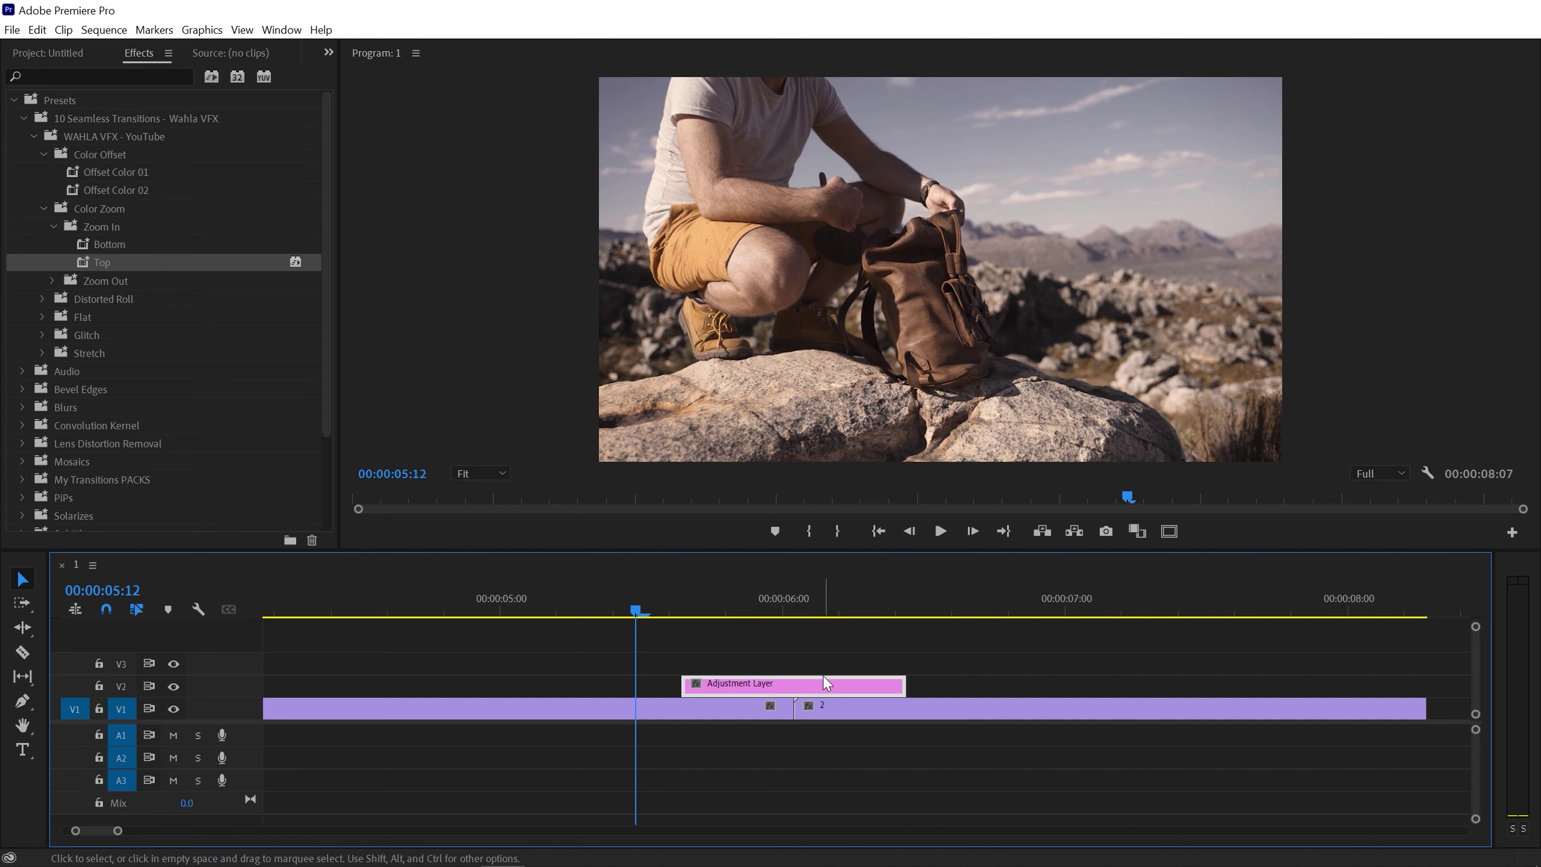
# Duplicate the adjustment layer onto V3, applying Zoom In Bottom to V2 and Zoom In Top to V3.
pyautogui.moveTo(840, 681); pyautogui.dragTo(841, 669)
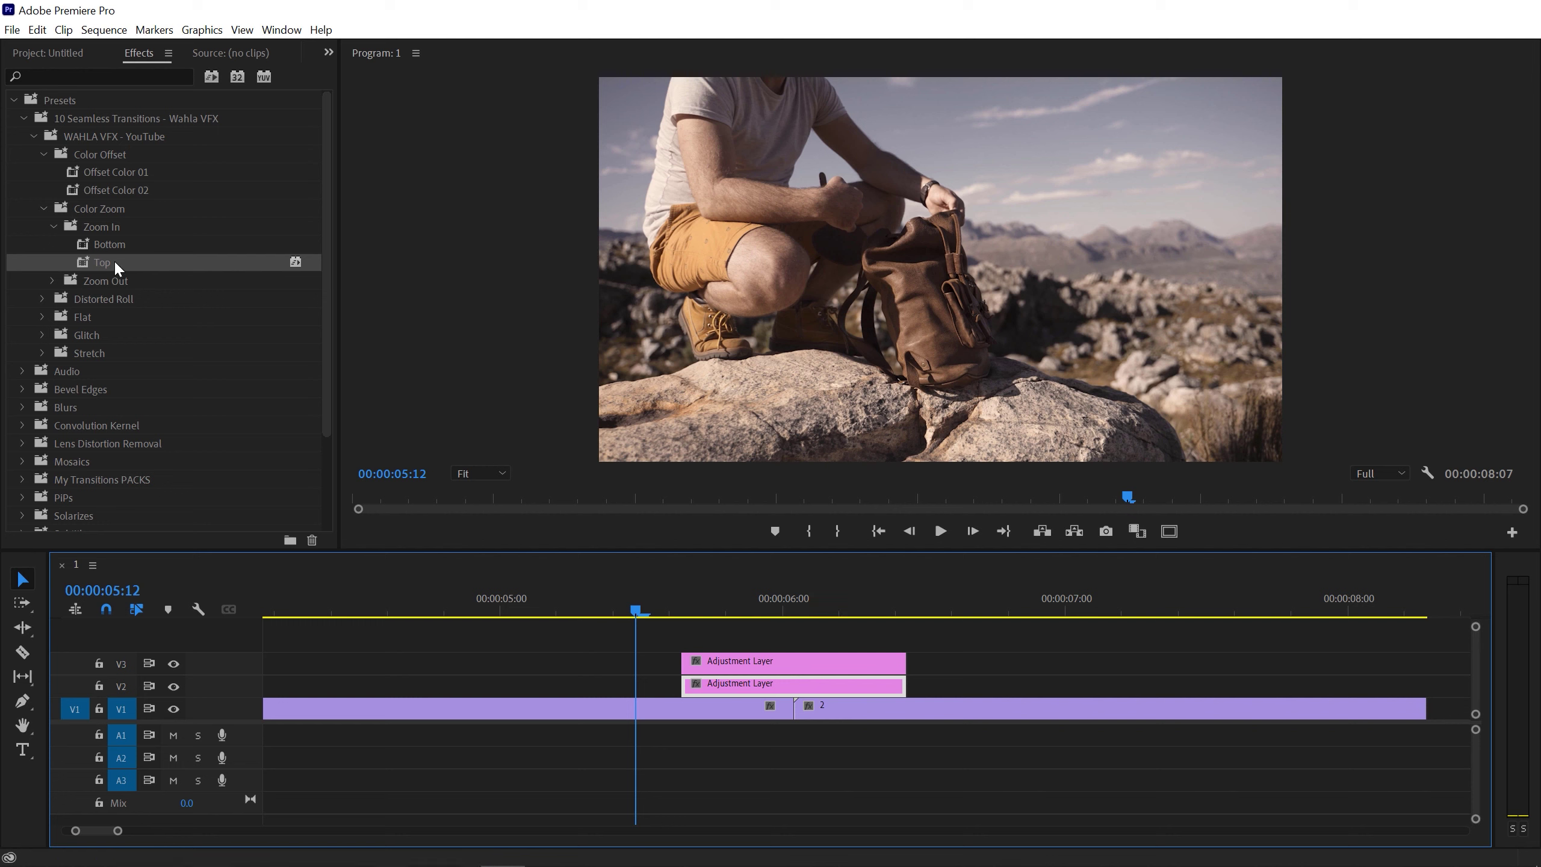
pyautogui.click(104, 245)
pyautogui.moveTo(85, 250); pyautogui.dragTo(767, 683)
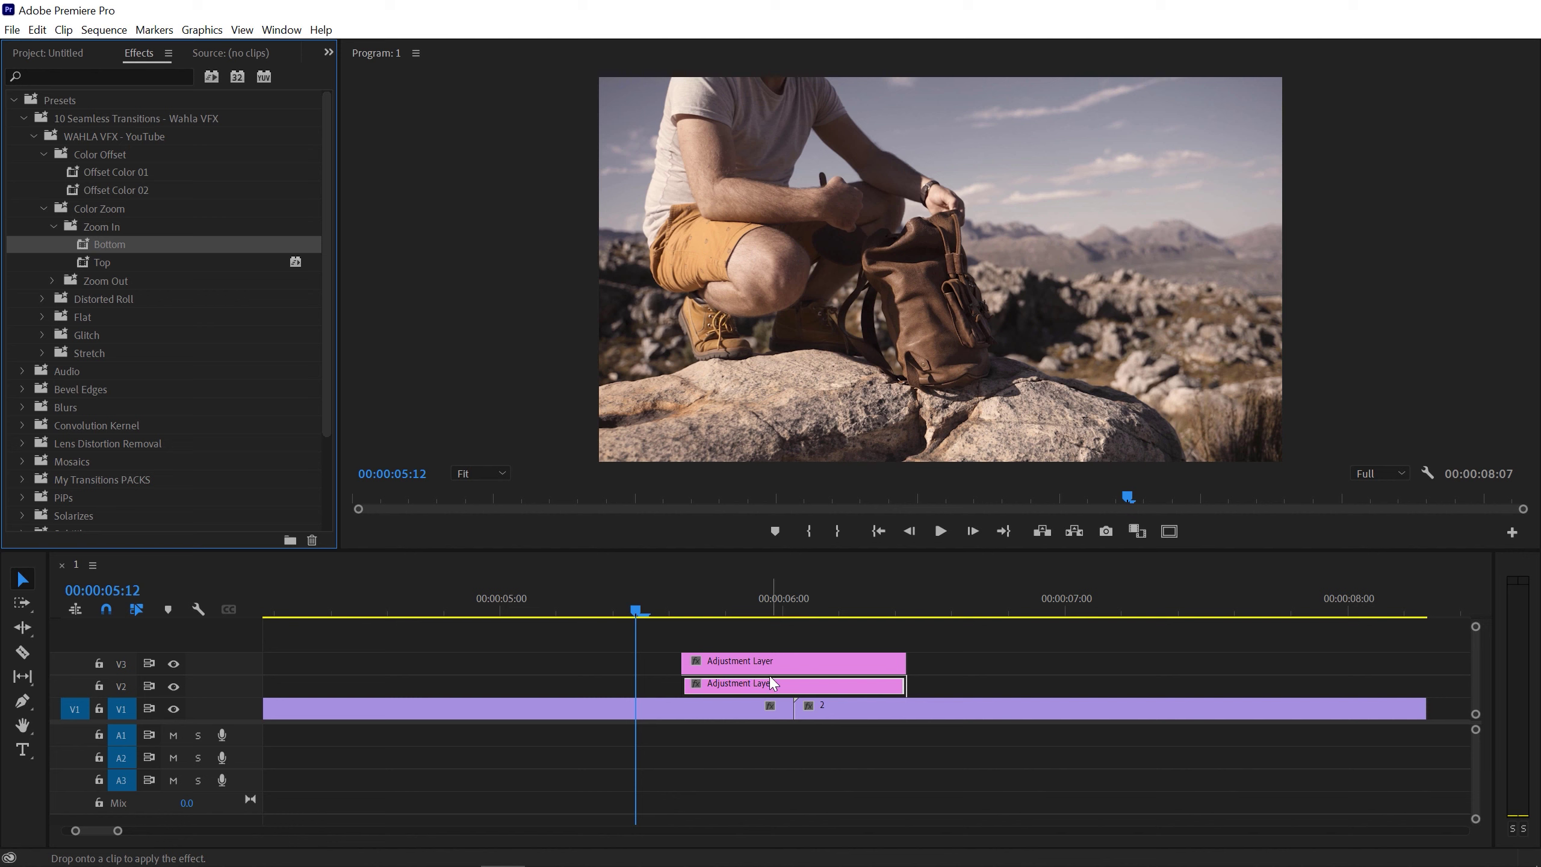
pyautogui.moveTo(101, 263); pyautogui.dragTo(813, 668)
pyautogui.click(614, 607)
# Play back the new Zoom In transition across the cut.
pyautogui.press('space')
pyautogui.click(310, 434)
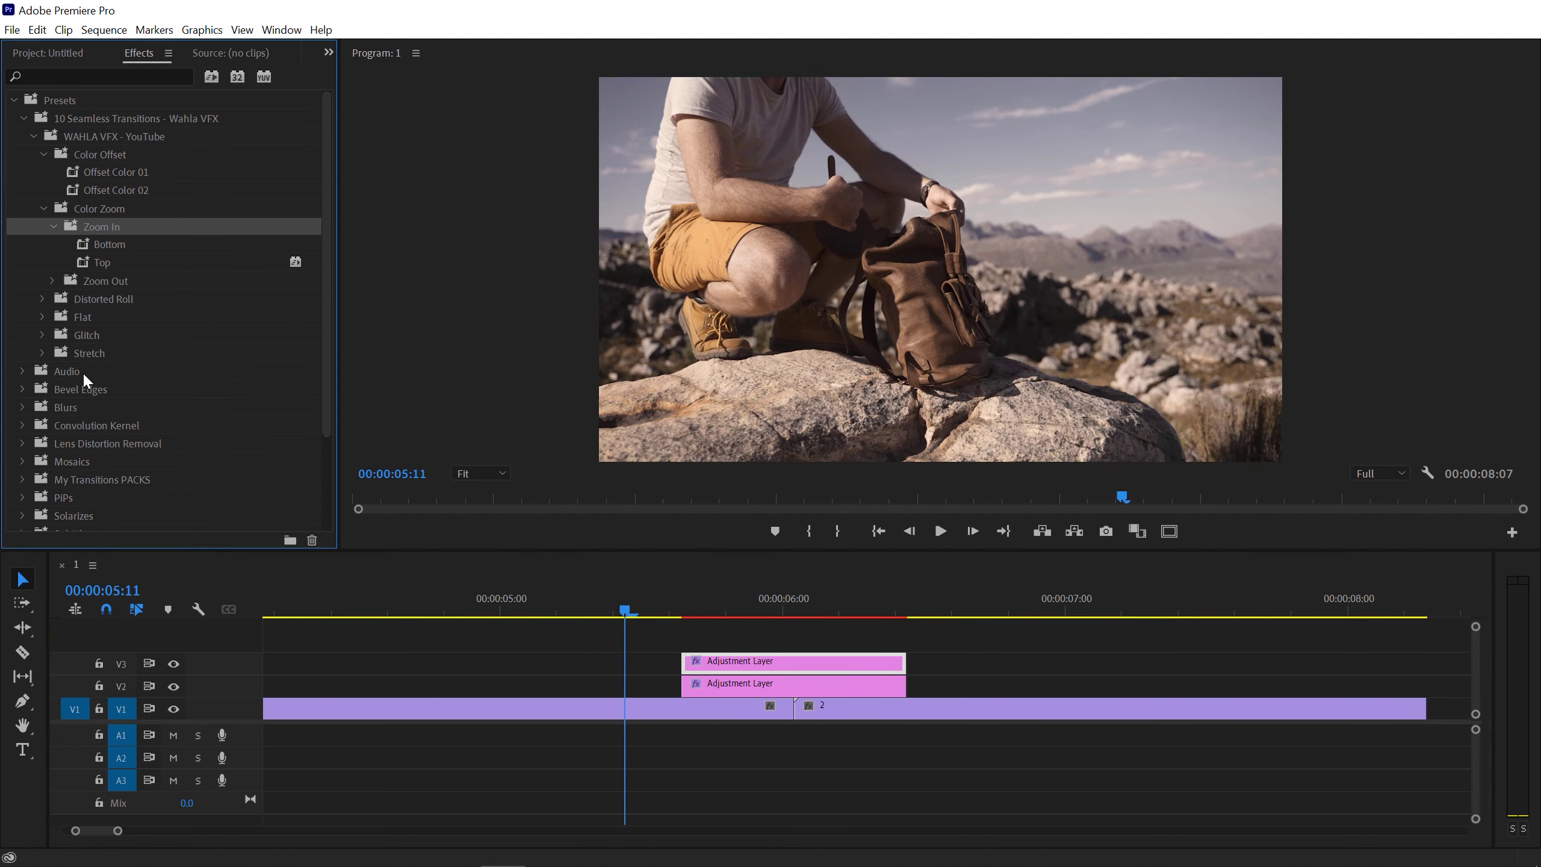
pyautogui.click(42, 353)
# Apply Glow Stretch Bottom to the V2 layer and Glow Stretch Top to V3, previewing at 00:00:06:00.
pyautogui.click(54, 370)
pyautogui.click(106, 407)
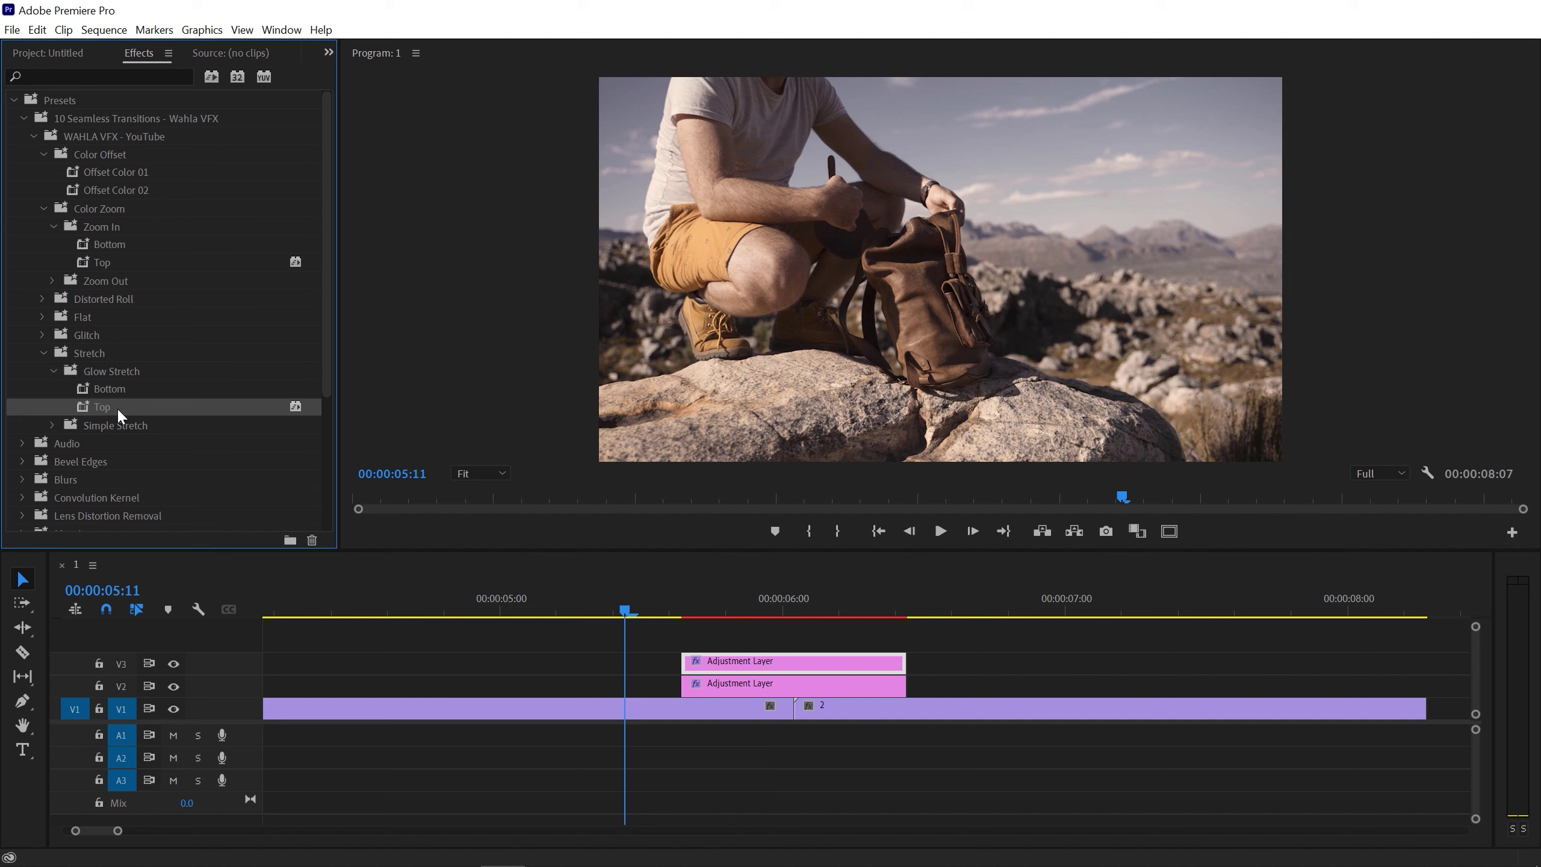
pyautogui.moveTo(661, 609); pyautogui.dragTo(614, 627)
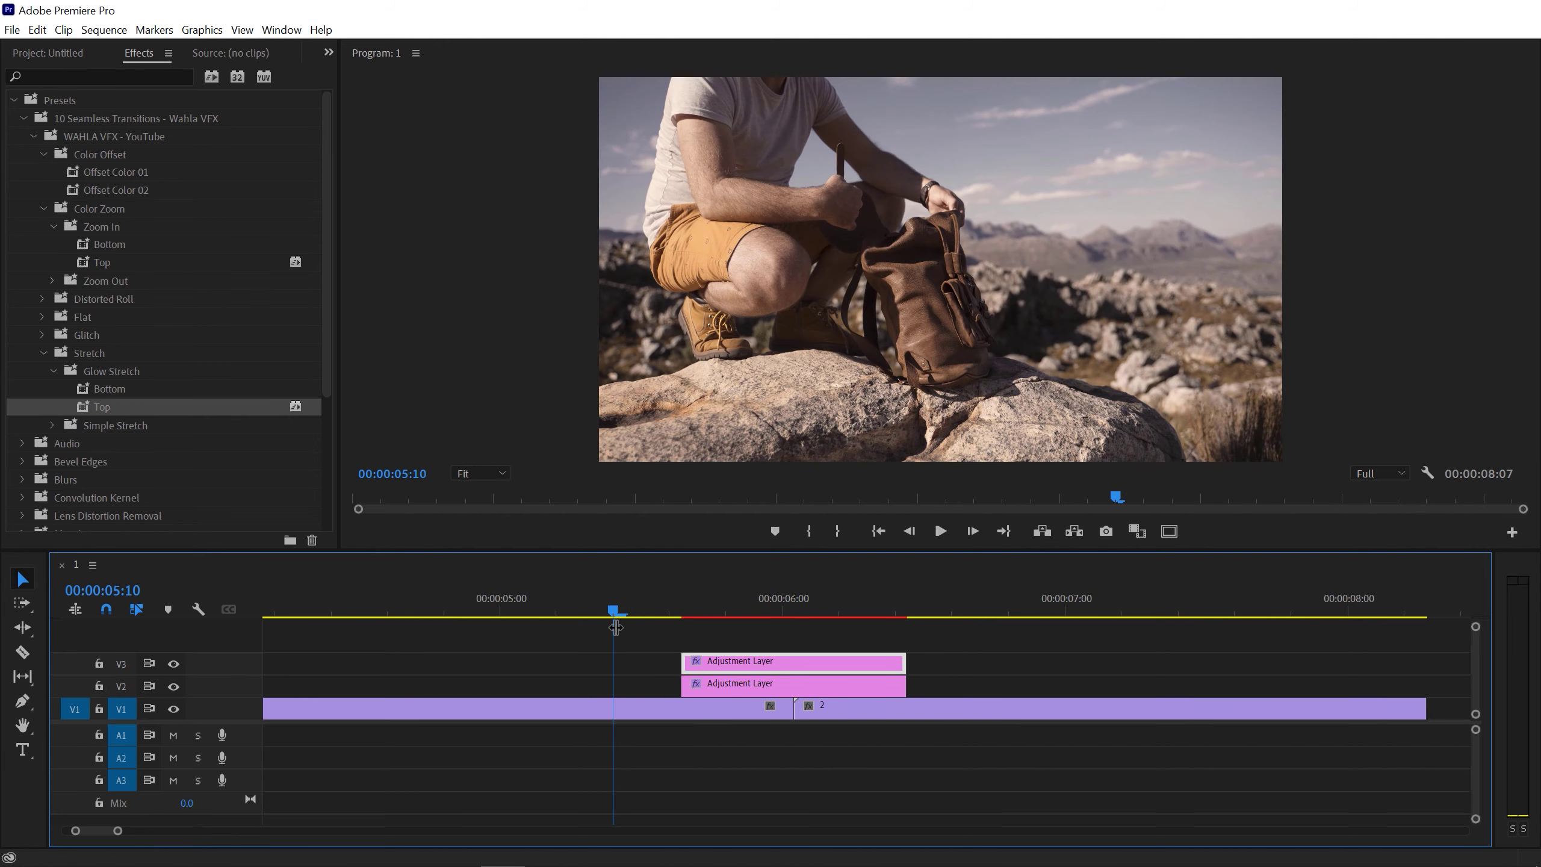
pyautogui.click(636, 660)
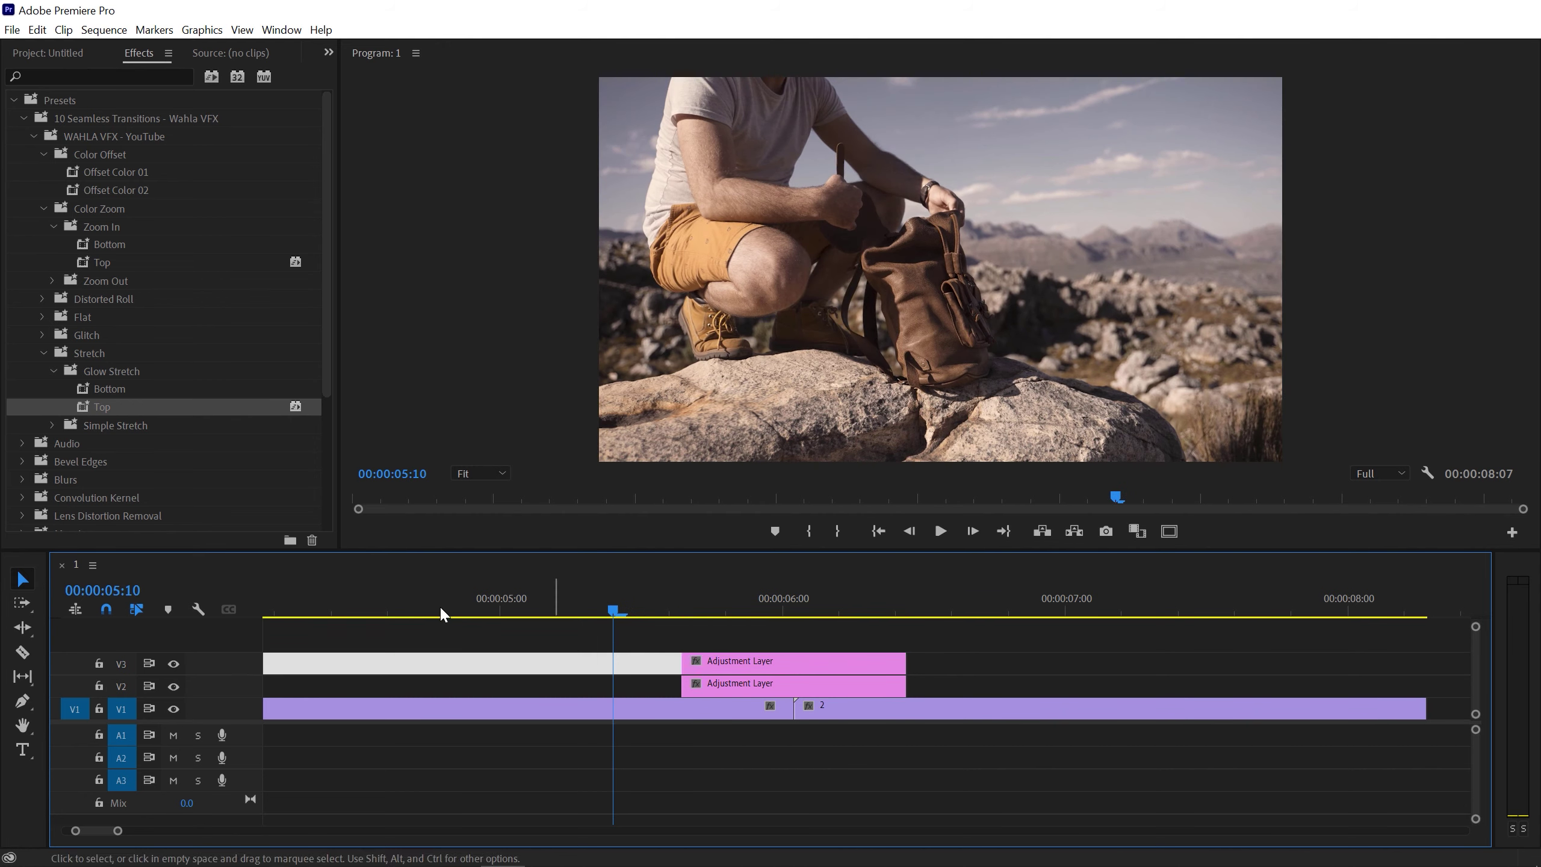
pyautogui.click(124, 392)
pyautogui.moveTo(107, 389); pyautogui.dragTo(744, 691)
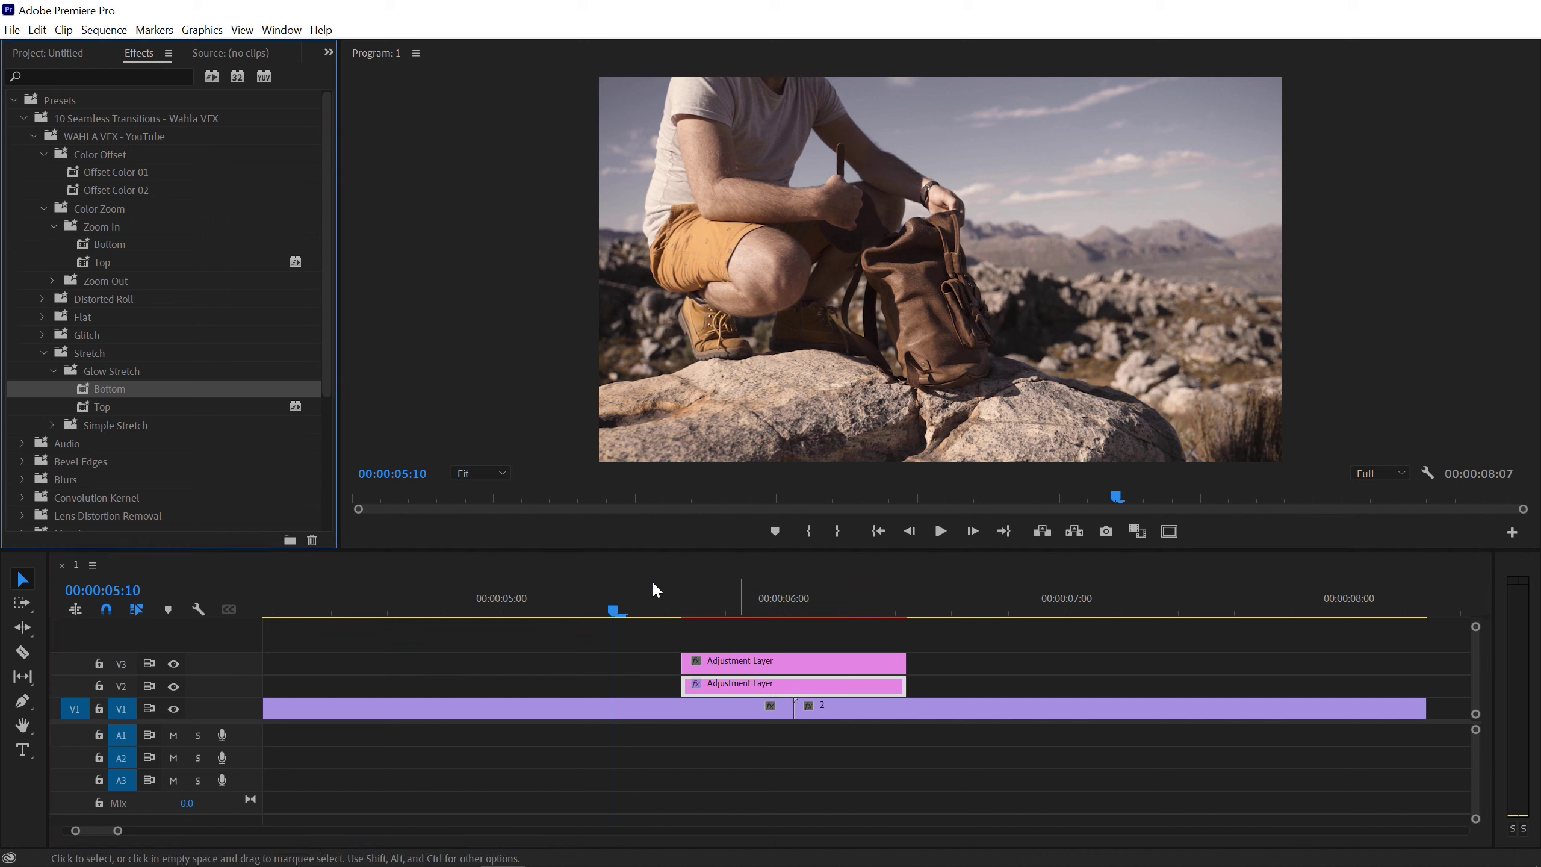
pyautogui.click(109, 405)
pyautogui.moveTo(428, 454); pyautogui.dragTo(773, 663)
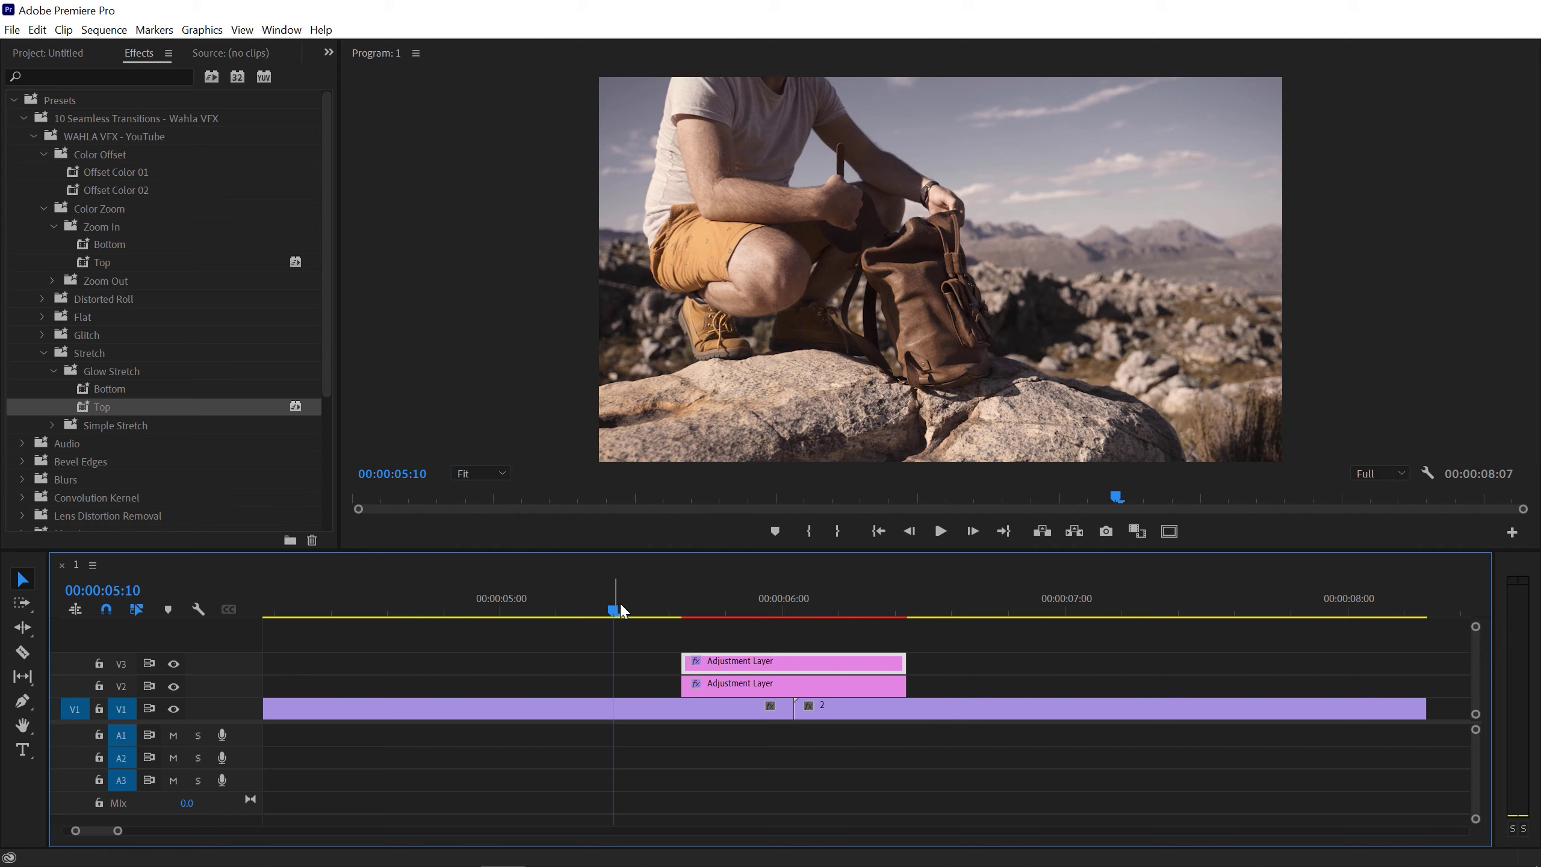
pyautogui.press('space')
pyautogui.moveTo(629, 606); pyautogui.dragTo(780, 613)
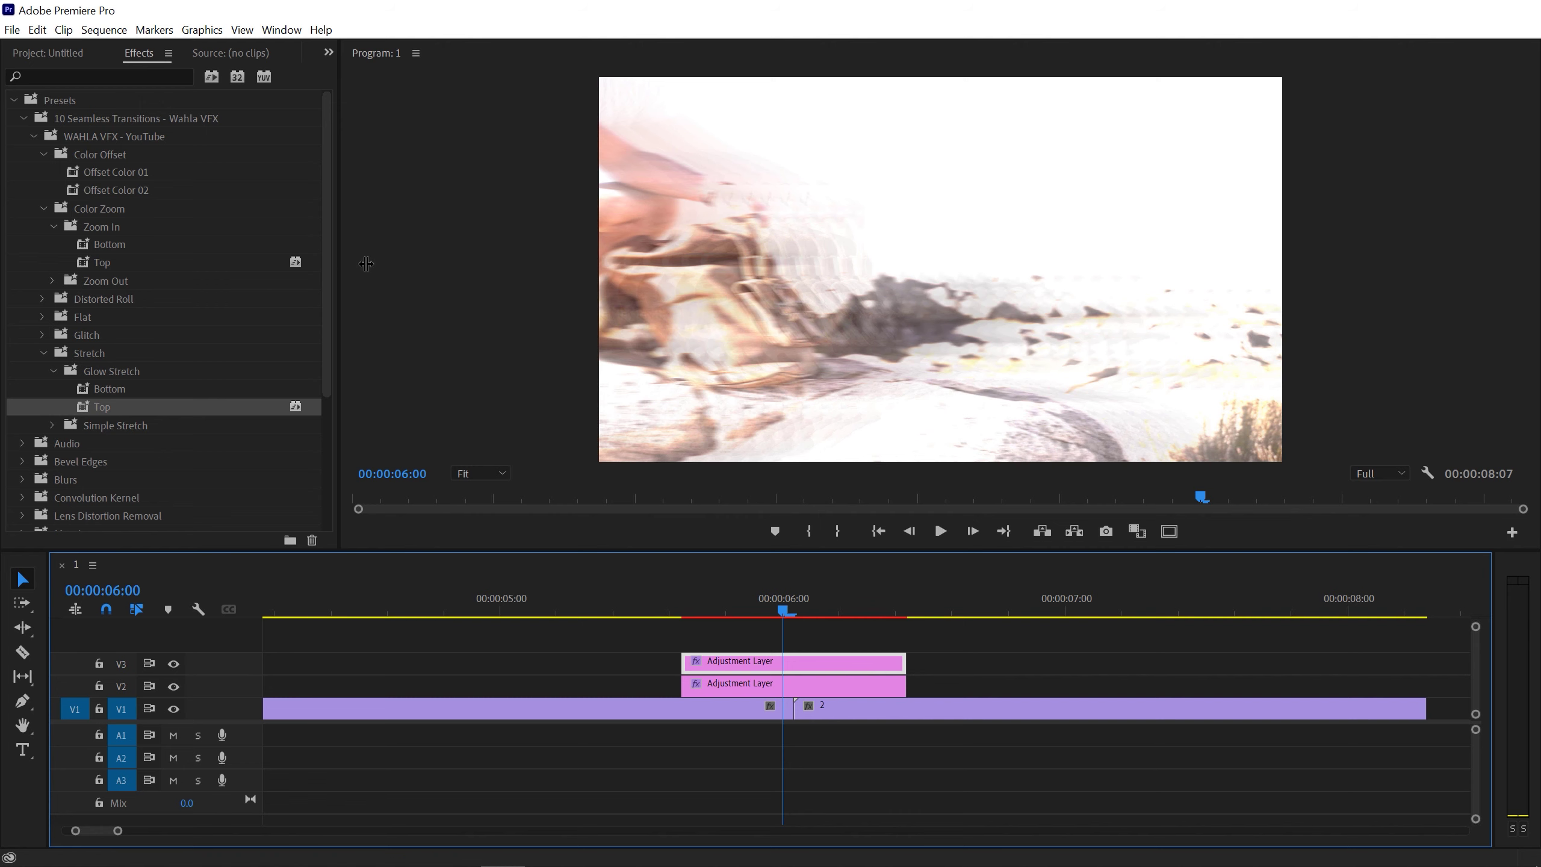
pyautogui.moveTo(366, 263); pyautogui.dragTo(424, 267)
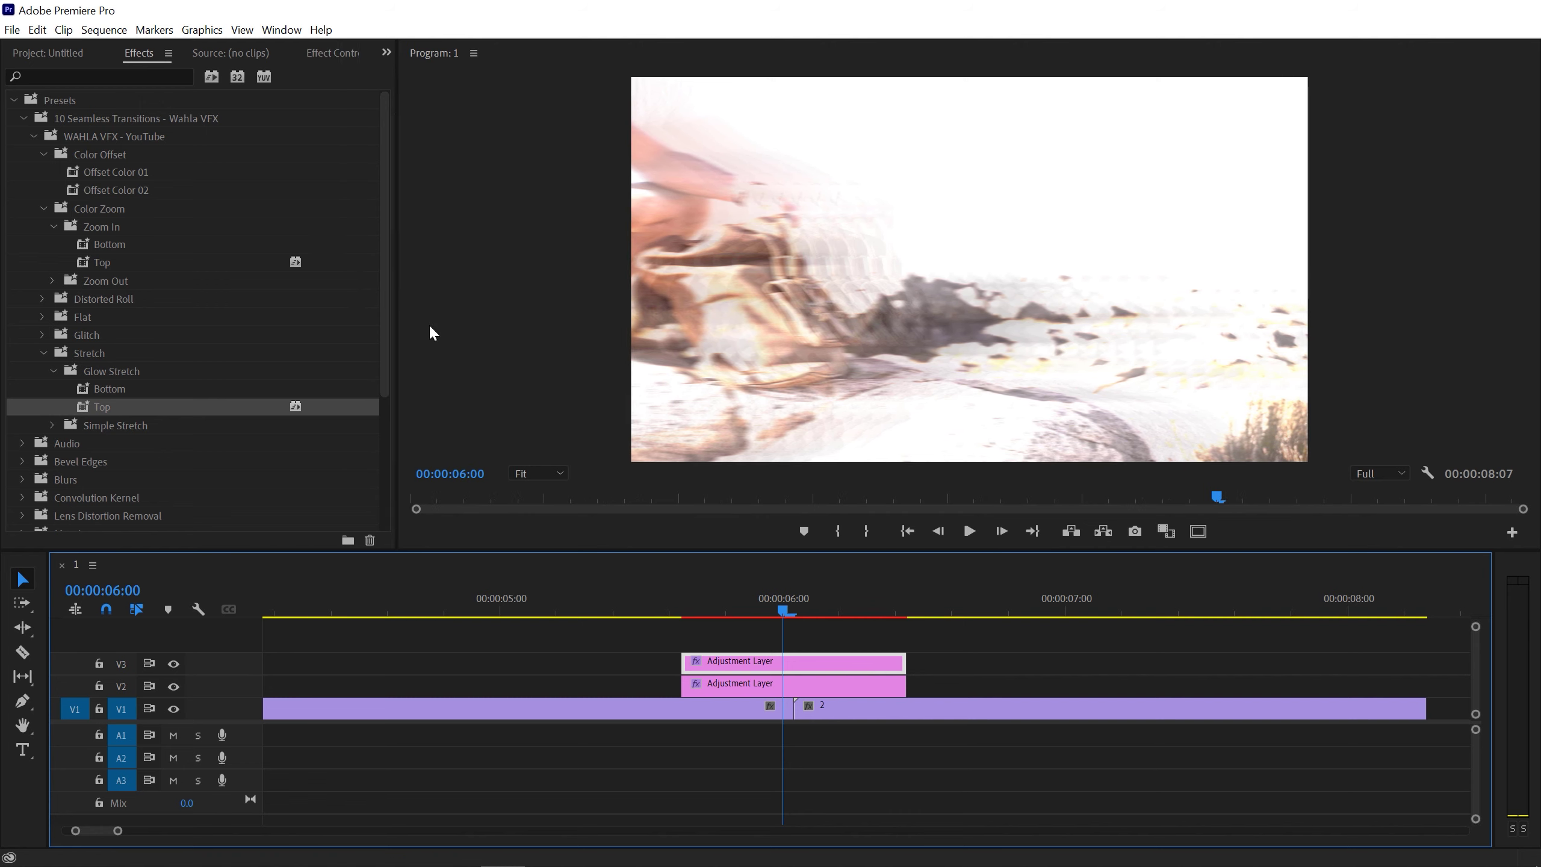
# Open and widen Effect Controls, then inspect the Transform (Top) effect.
pyautogui.click(331, 54)
pyautogui.moveTo(394, 355); pyautogui.dragTo(482, 356)
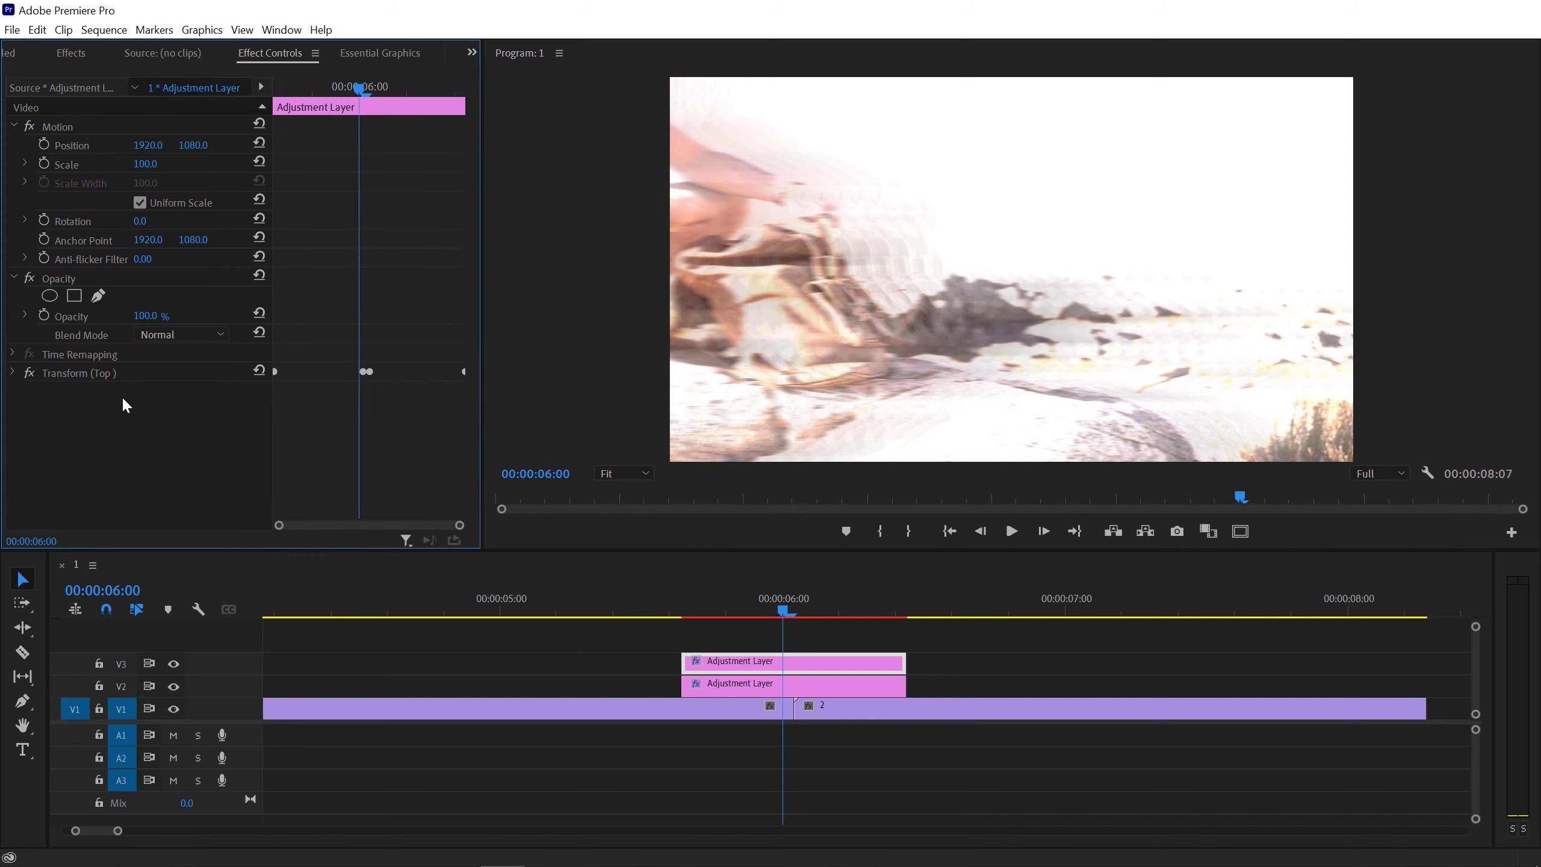
pyautogui.click(85, 374)
pyautogui.click(12, 371)
pyautogui.click(12, 371)
# Show the V2 layer's Echo (Bottom) effect and scrub across the cut to watch its Decay keyframes.
pyautogui.click(837, 685)
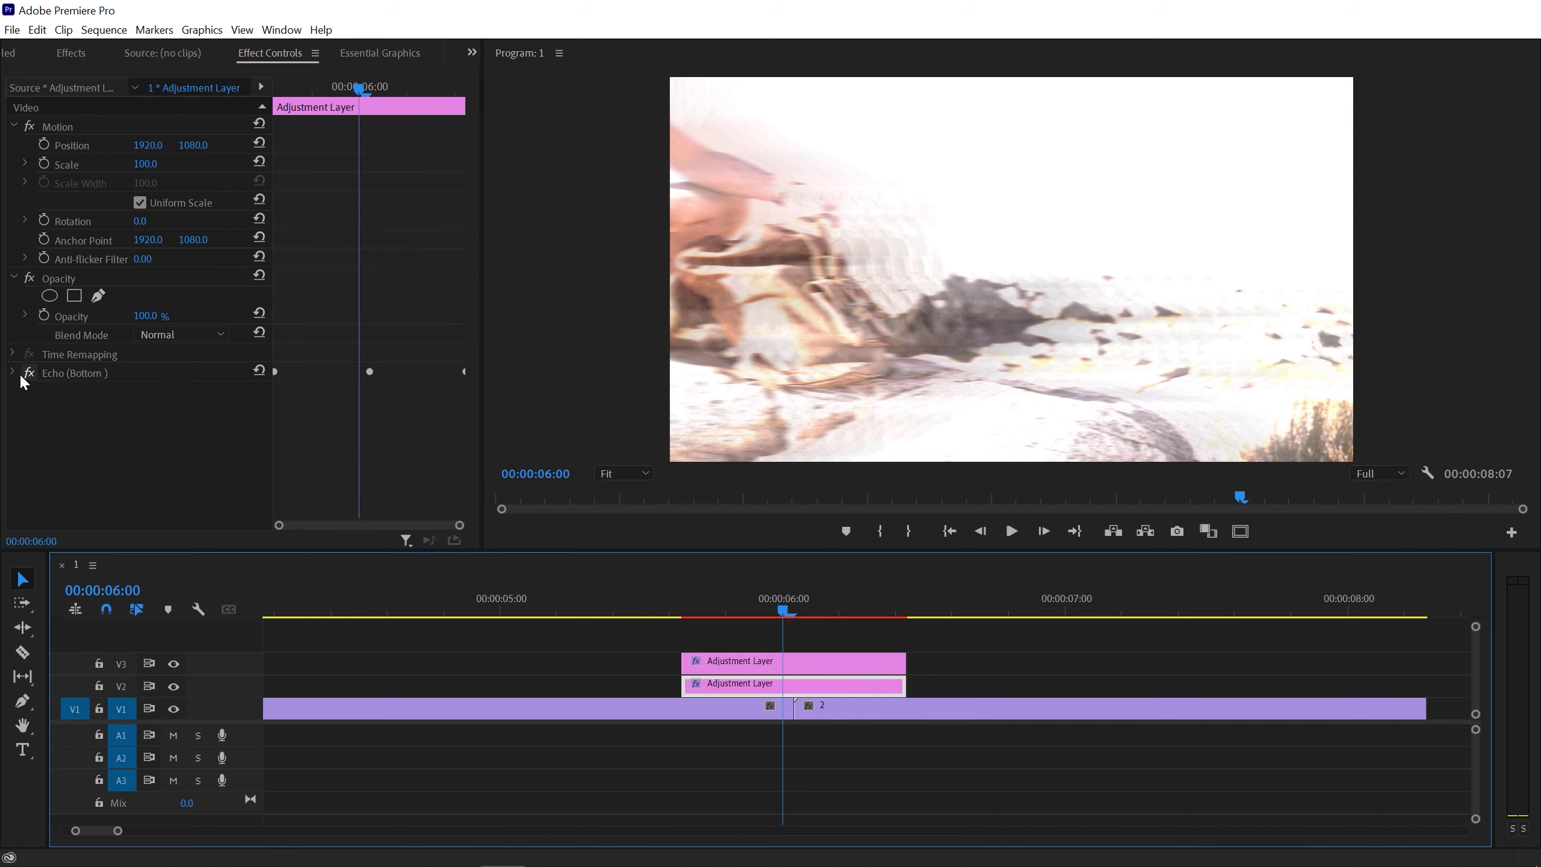
pyautogui.click(12, 372)
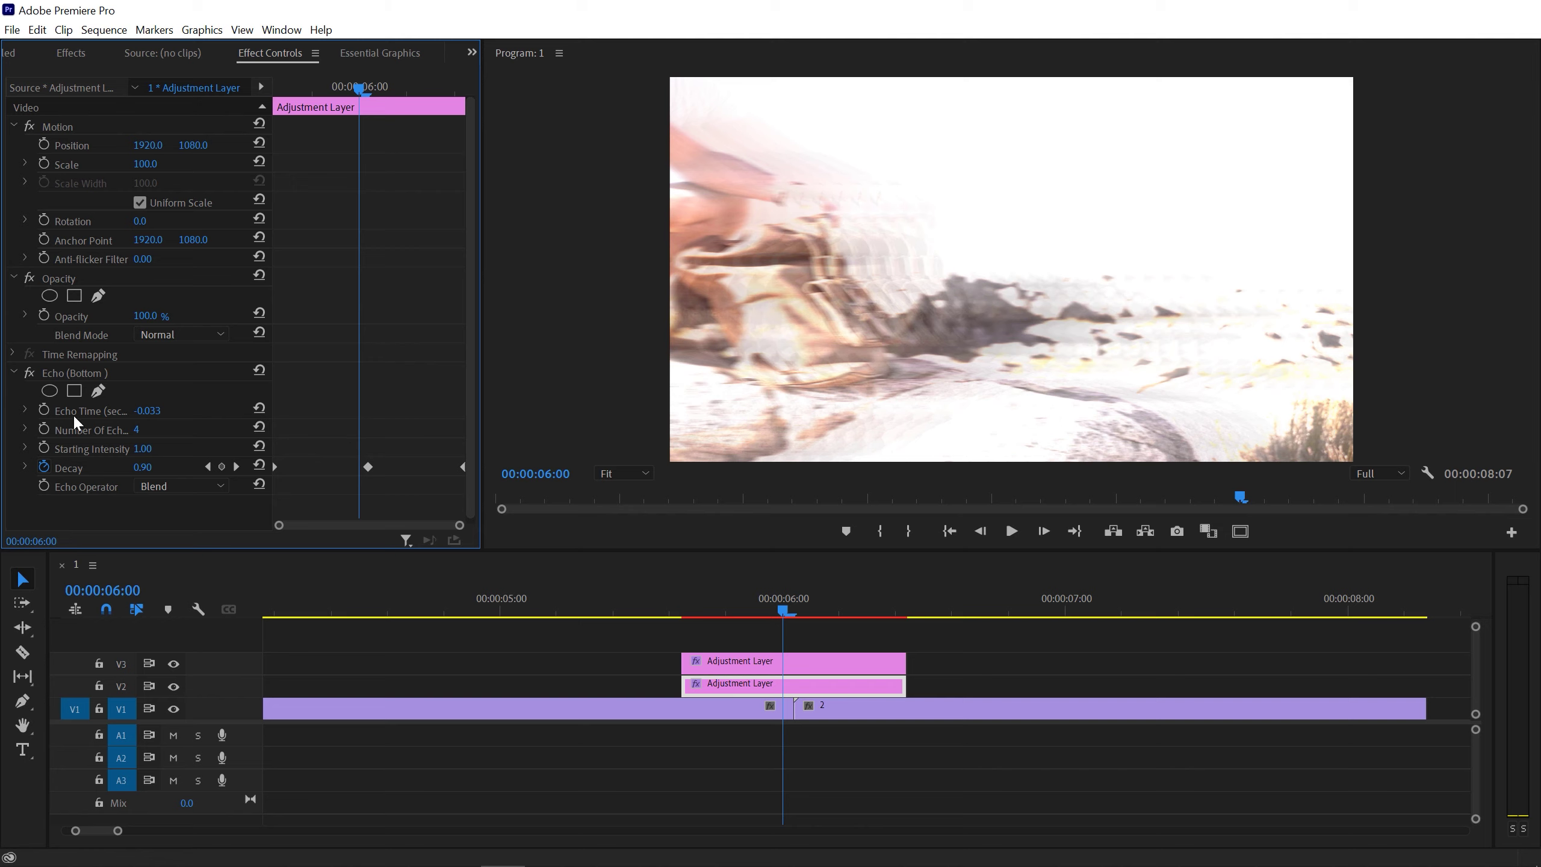
pyautogui.moveTo(729, 600); pyautogui.dragTo(847, 609)
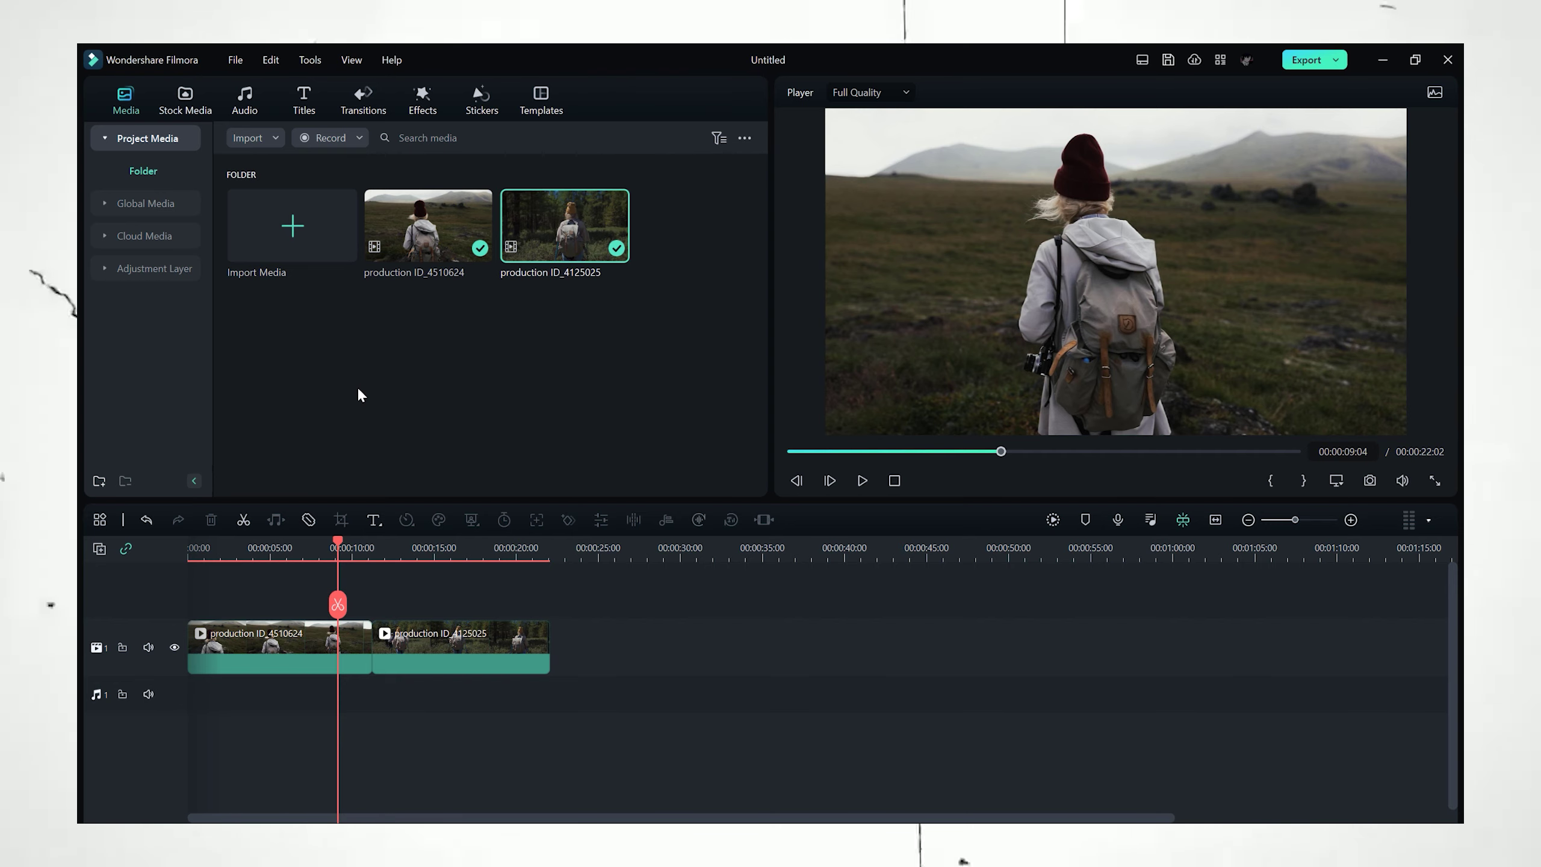
# Browse the Stock Media, Audio and Titles libraries, then bring up the trending Transitions.
pyautogui.click(173, 116)
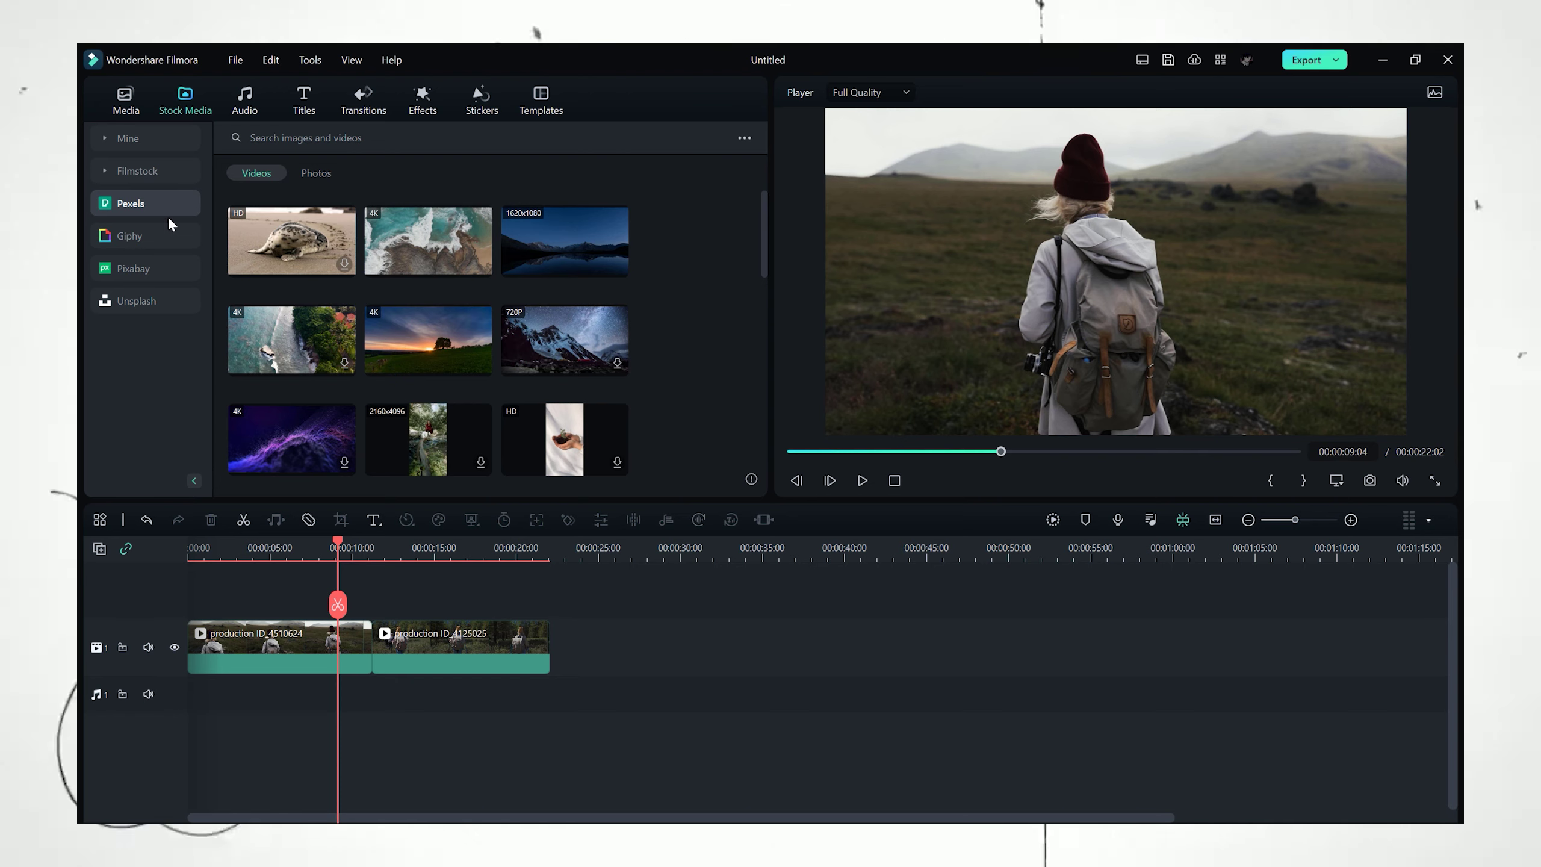
pyautogui.click(245, 104)
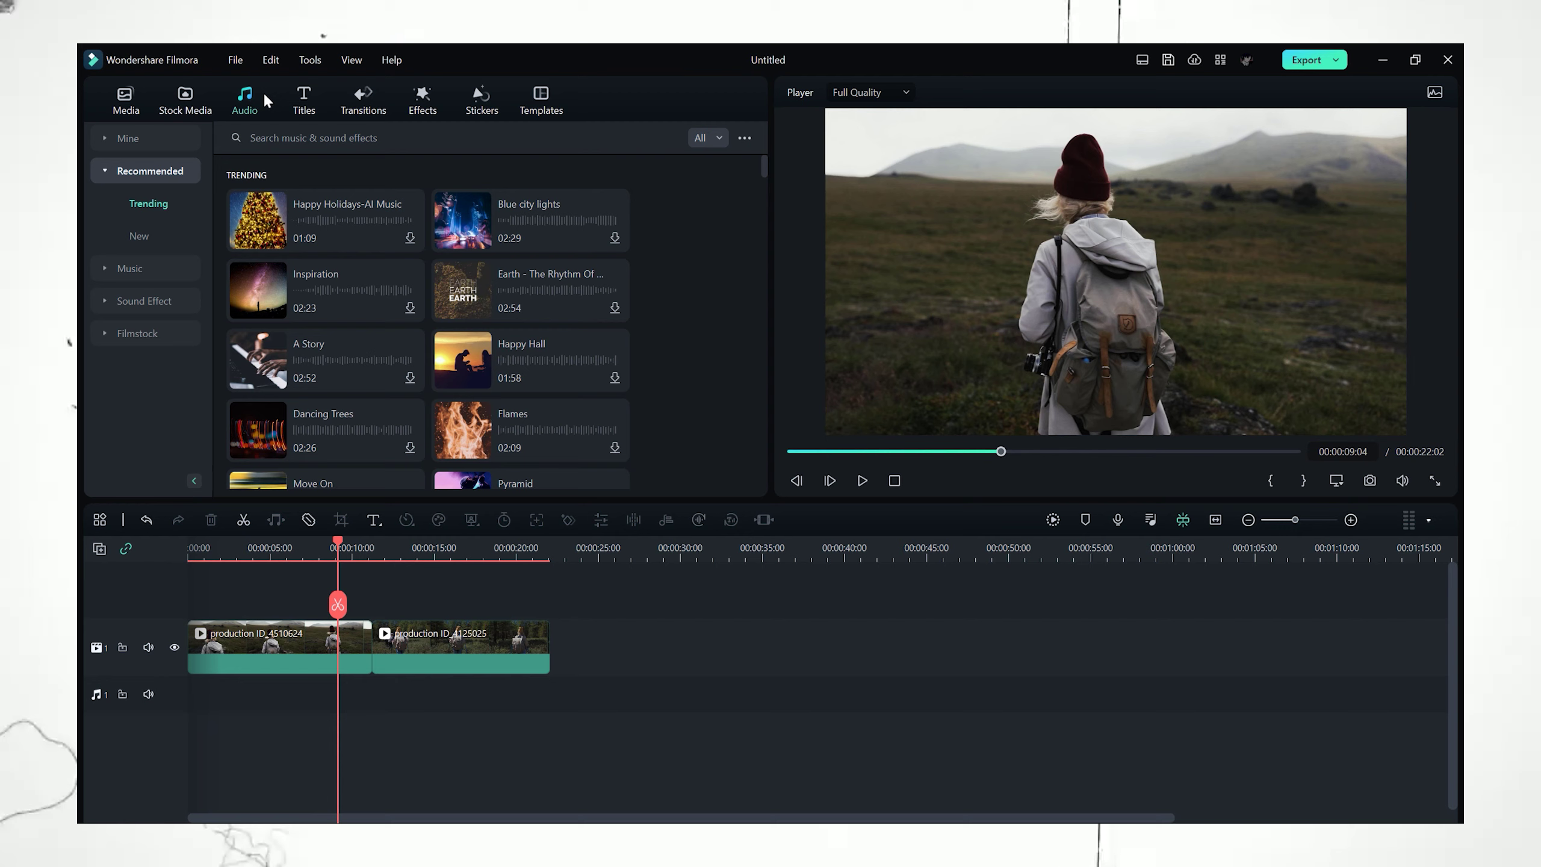
pyautogui.click(303, 100)
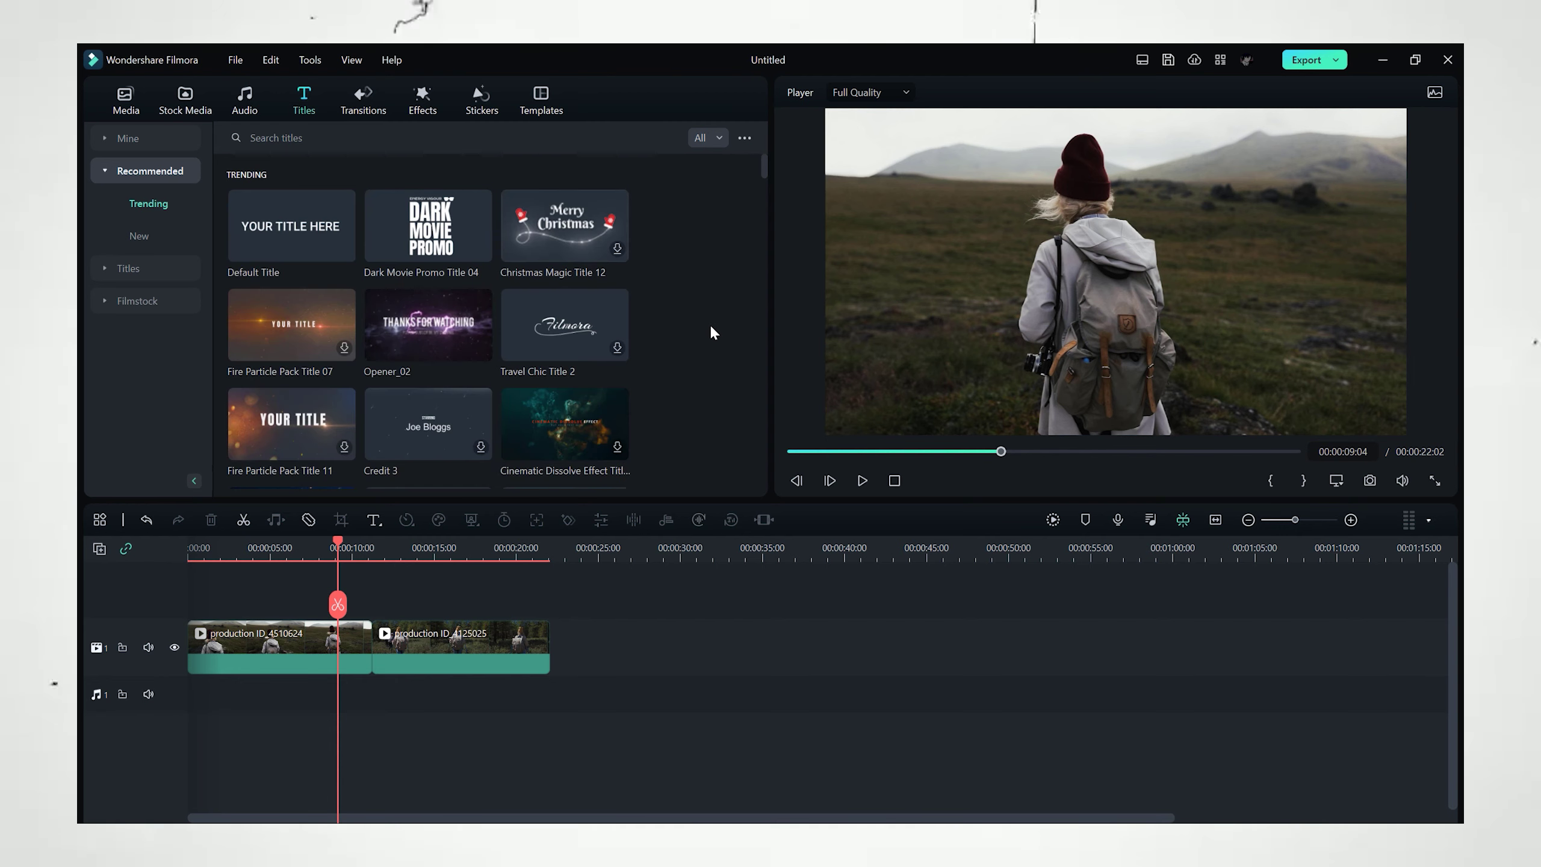
pyautogui.scroll(-5, 711, 328)
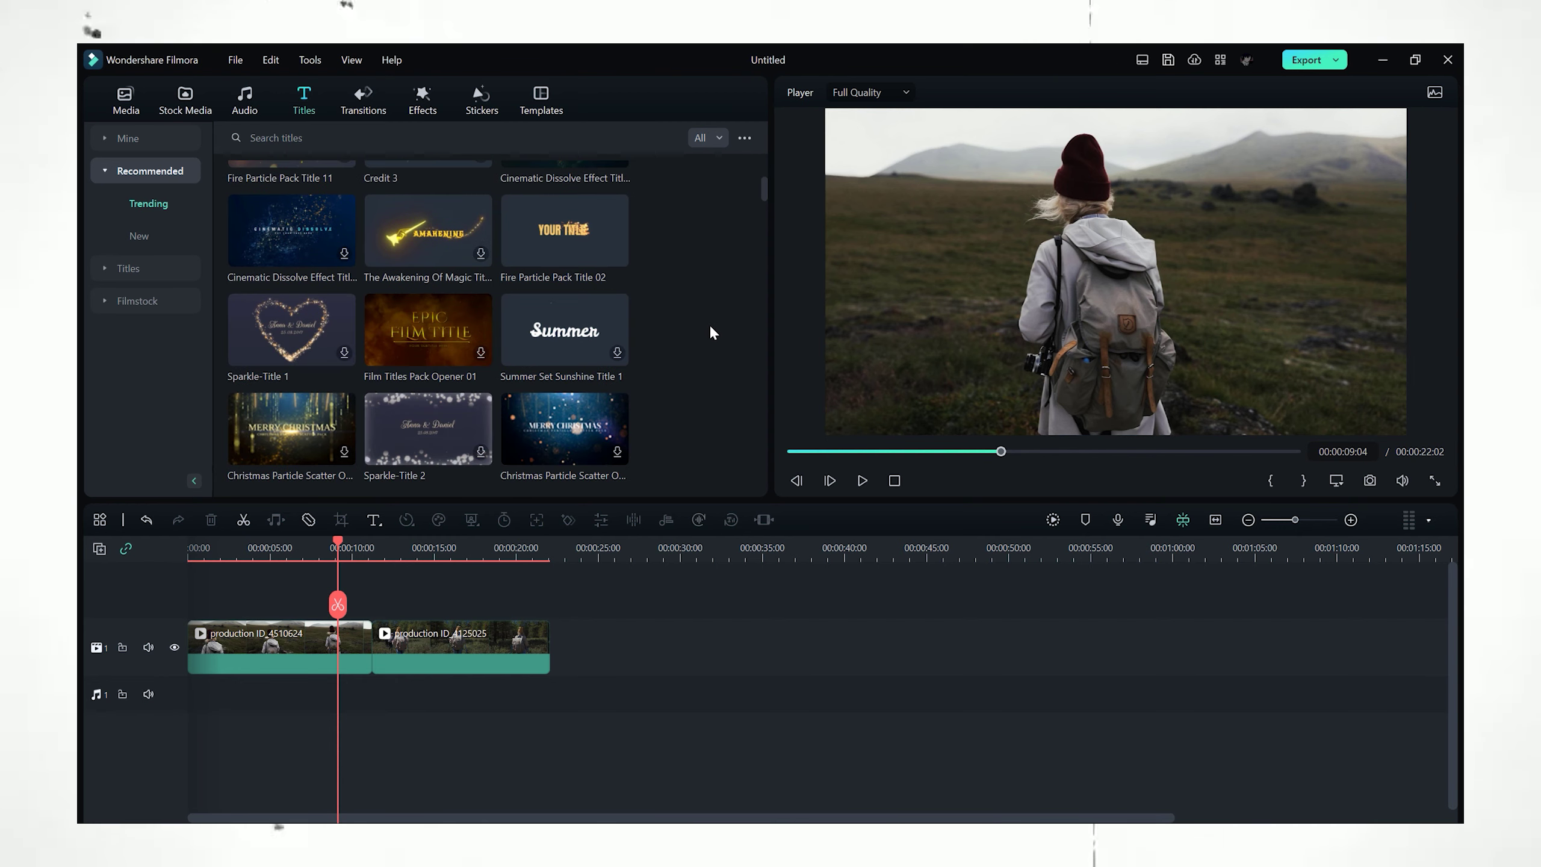
pyautogui.scroll(-5, 710, 331)
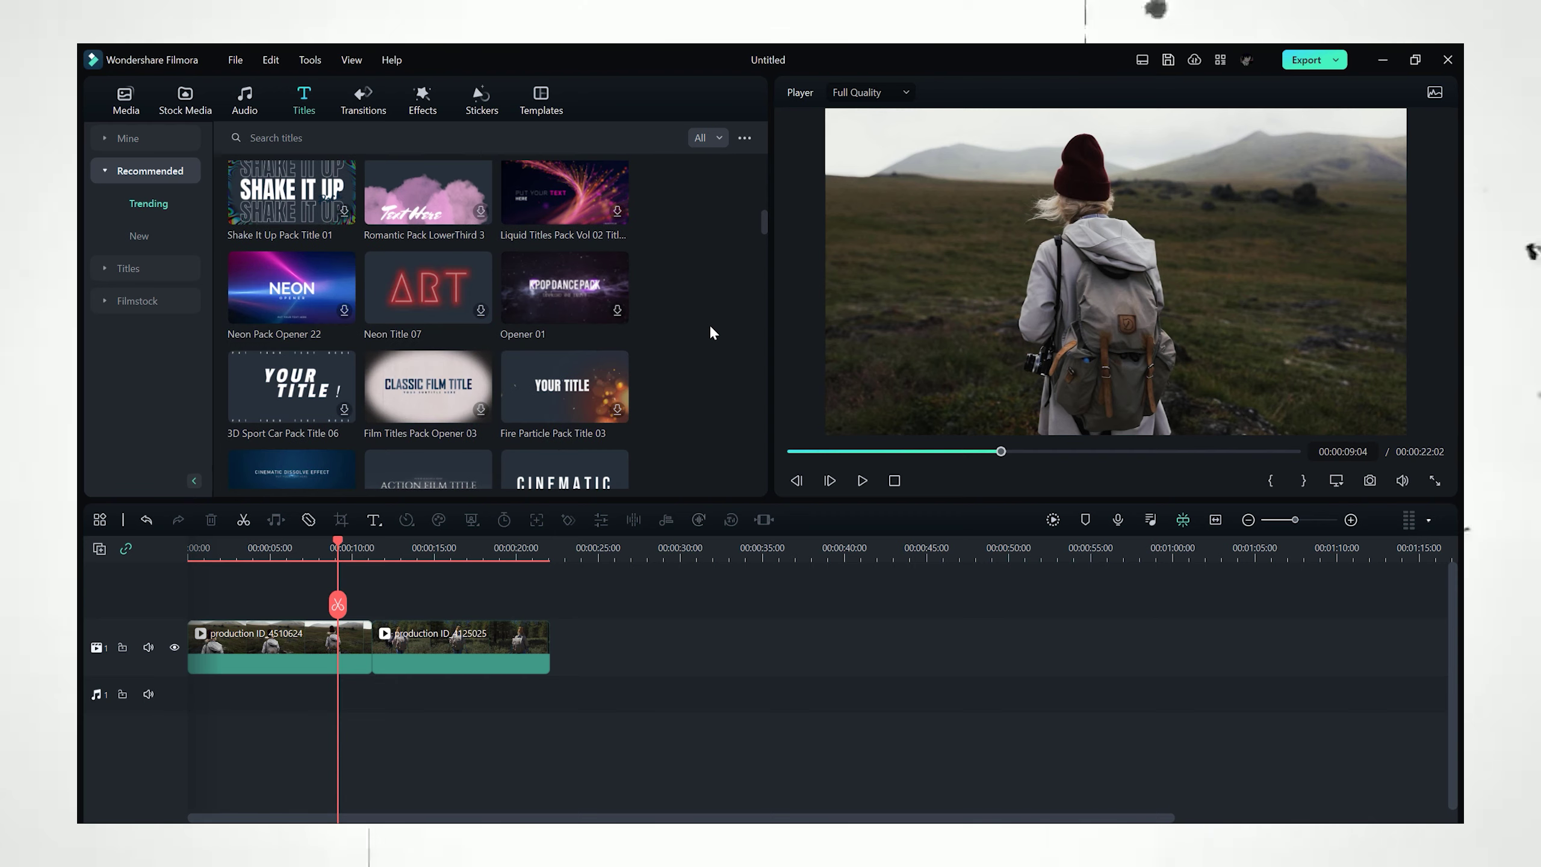
pyautogui.scroll(-3, 711, 331)
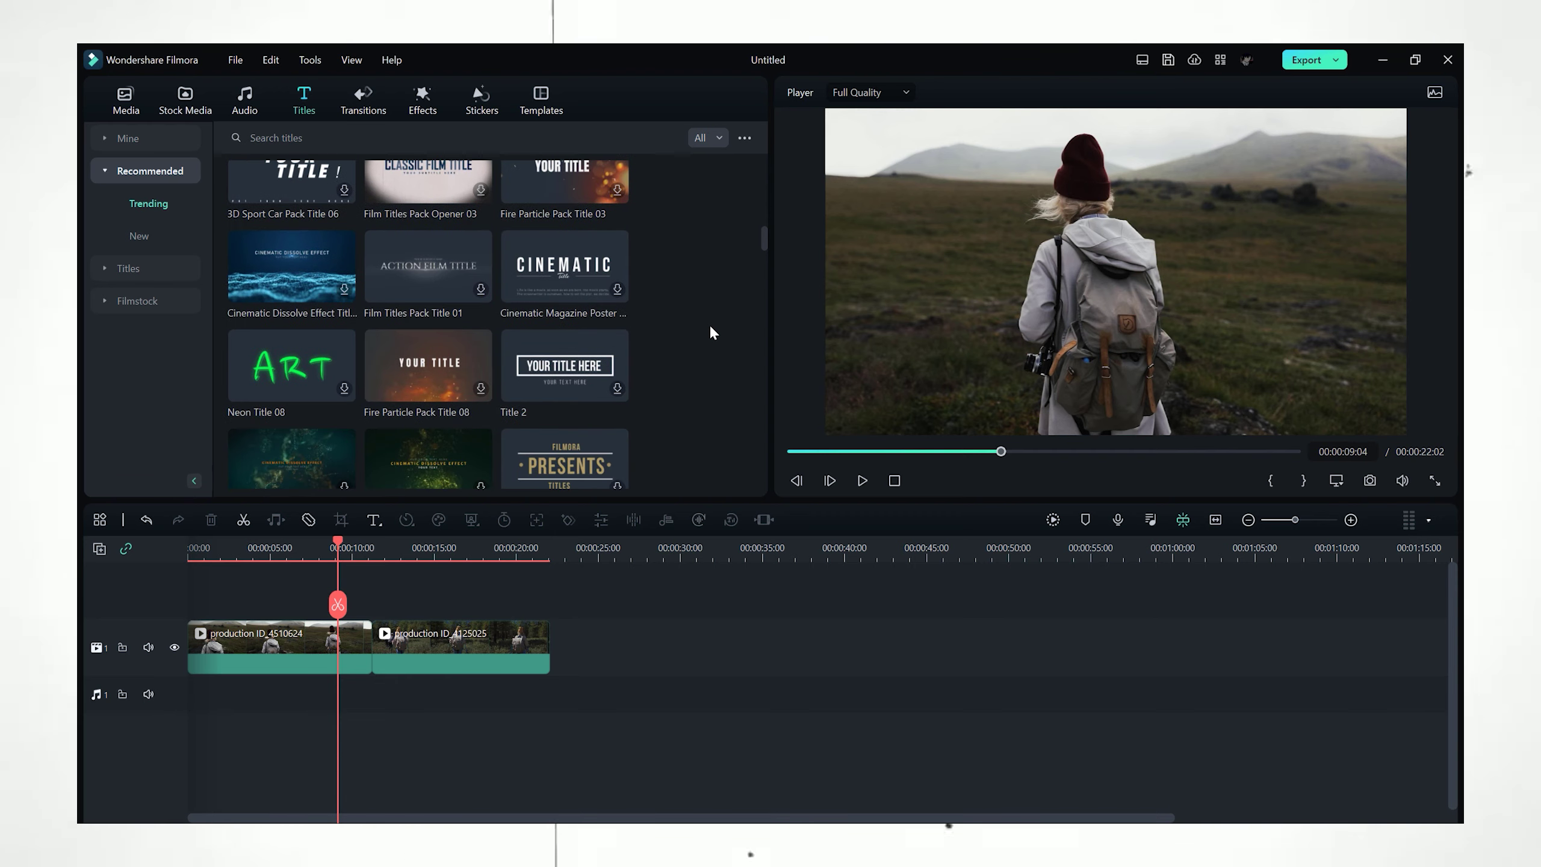
pyautogui.click(112, 270)
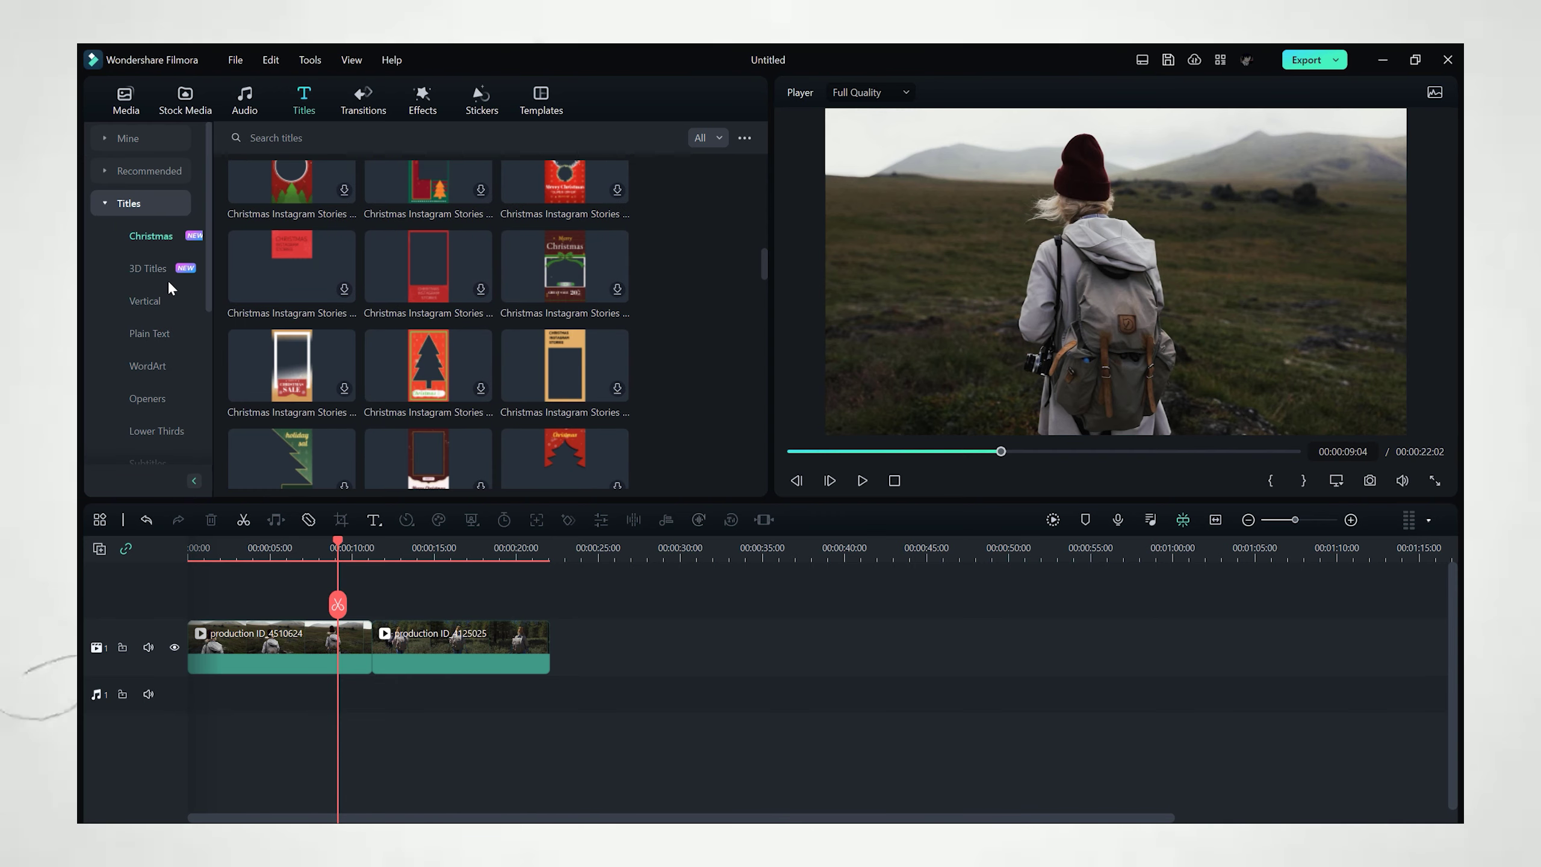
pyautogui.scroll(-3, 168, 282)
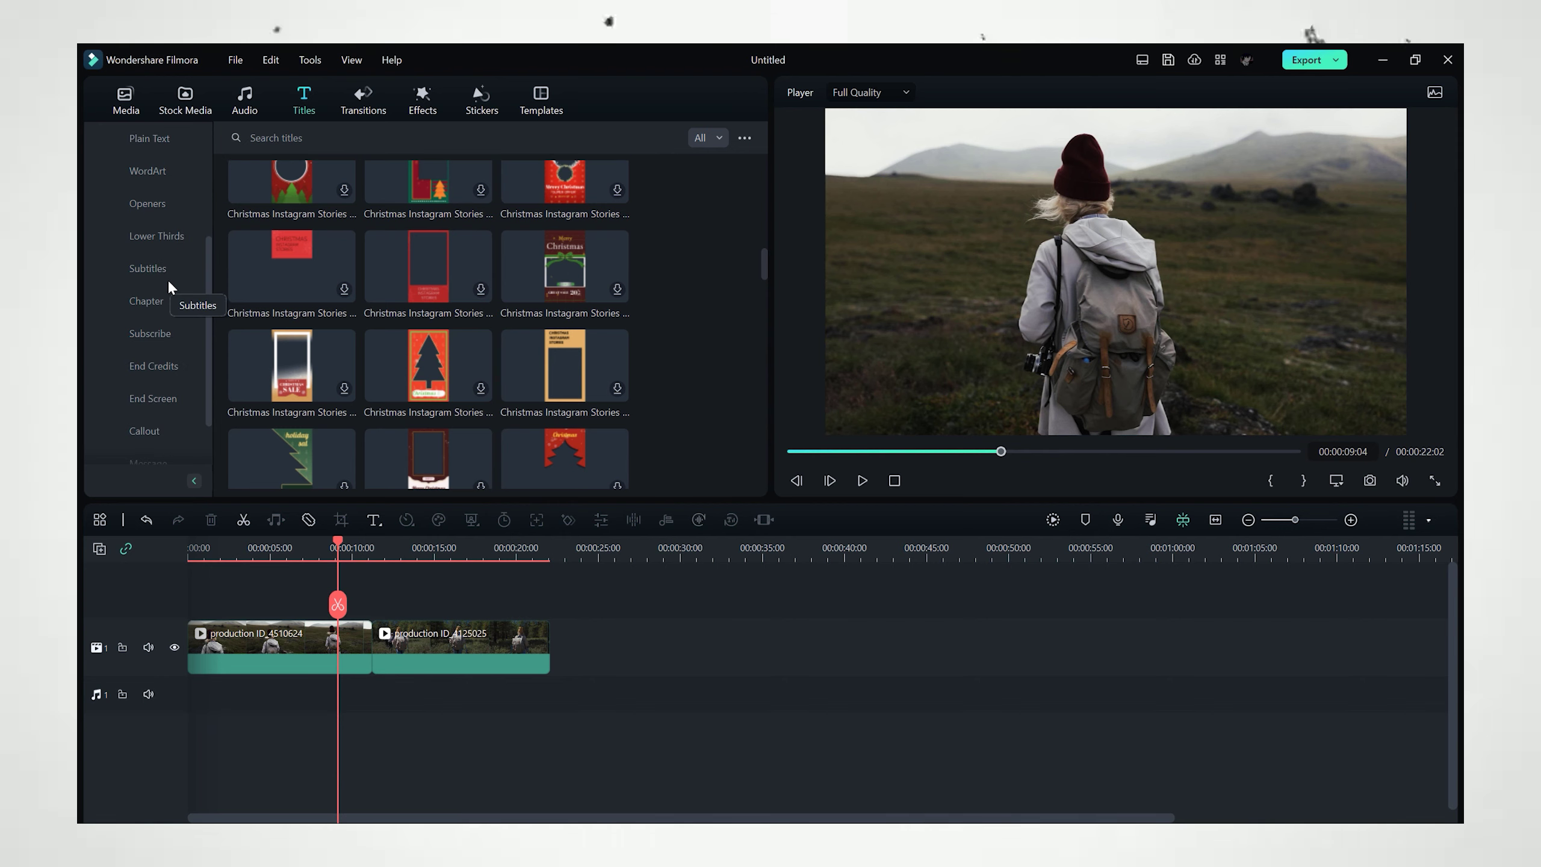
pyautogui.click(363, 97)
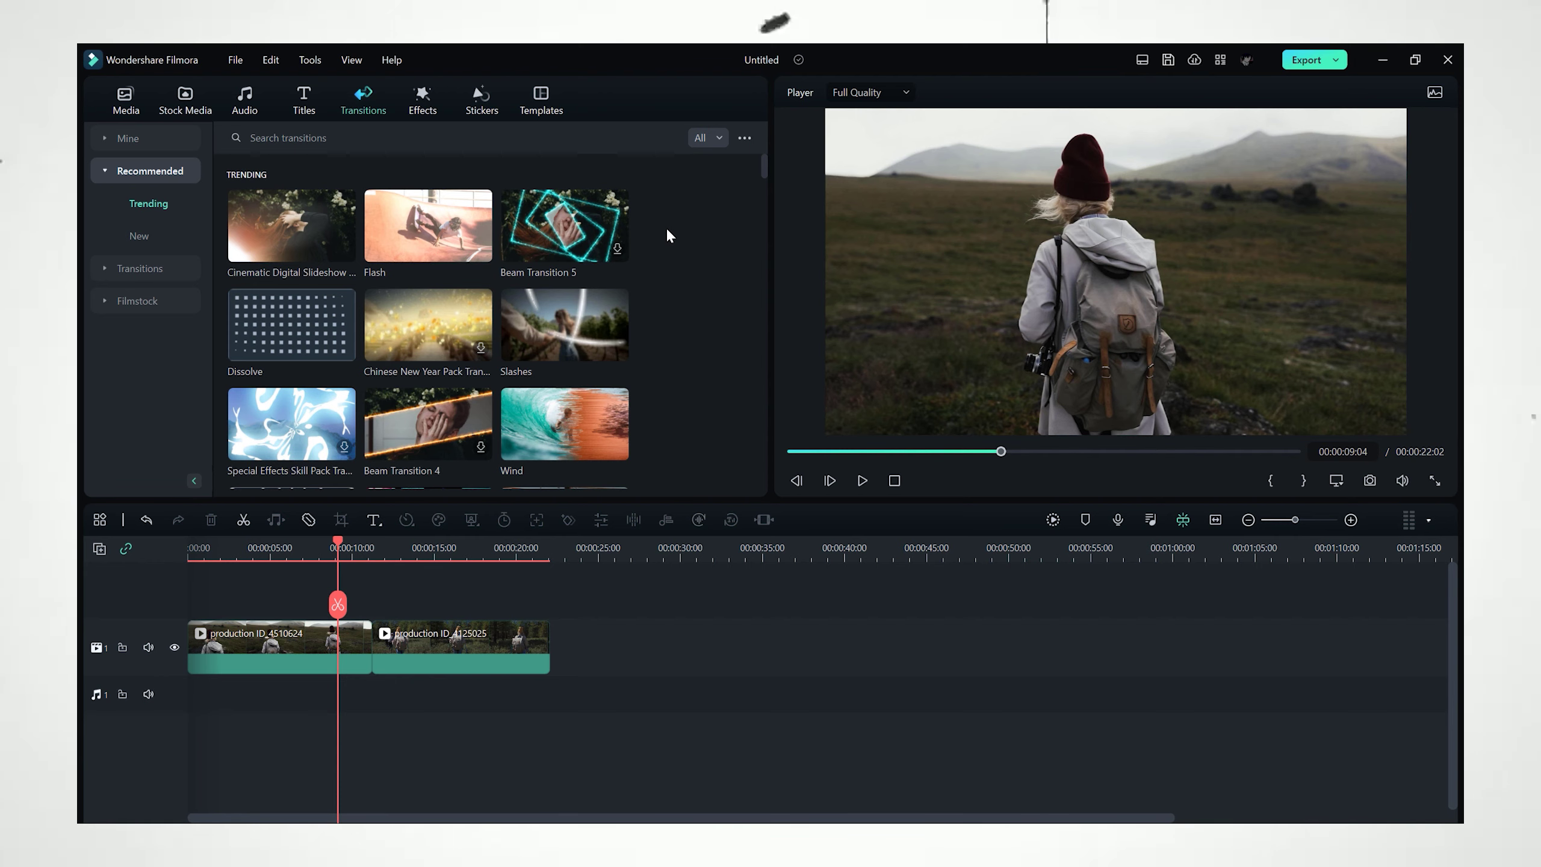
# List the Warp transition category and preview Warp 7 in the player.
pyautogui.scroll(-5, 668, 231)
pyautogui.scroll(-3, 667, 230)
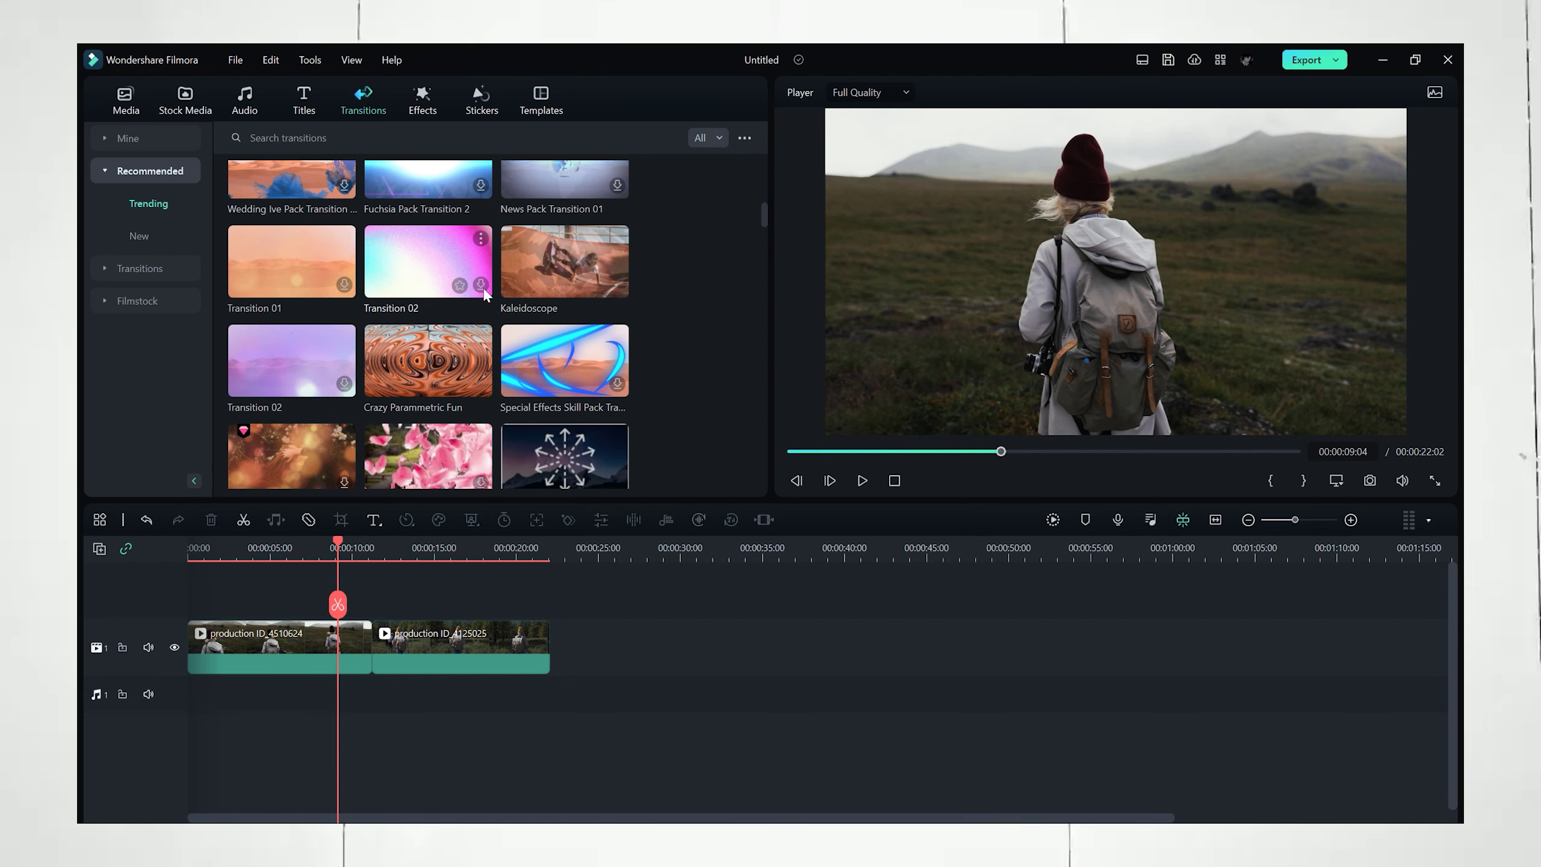
pyautogui.scroll(-1, 587, 269)
pyautogui.scroll(-1, 587, 270)
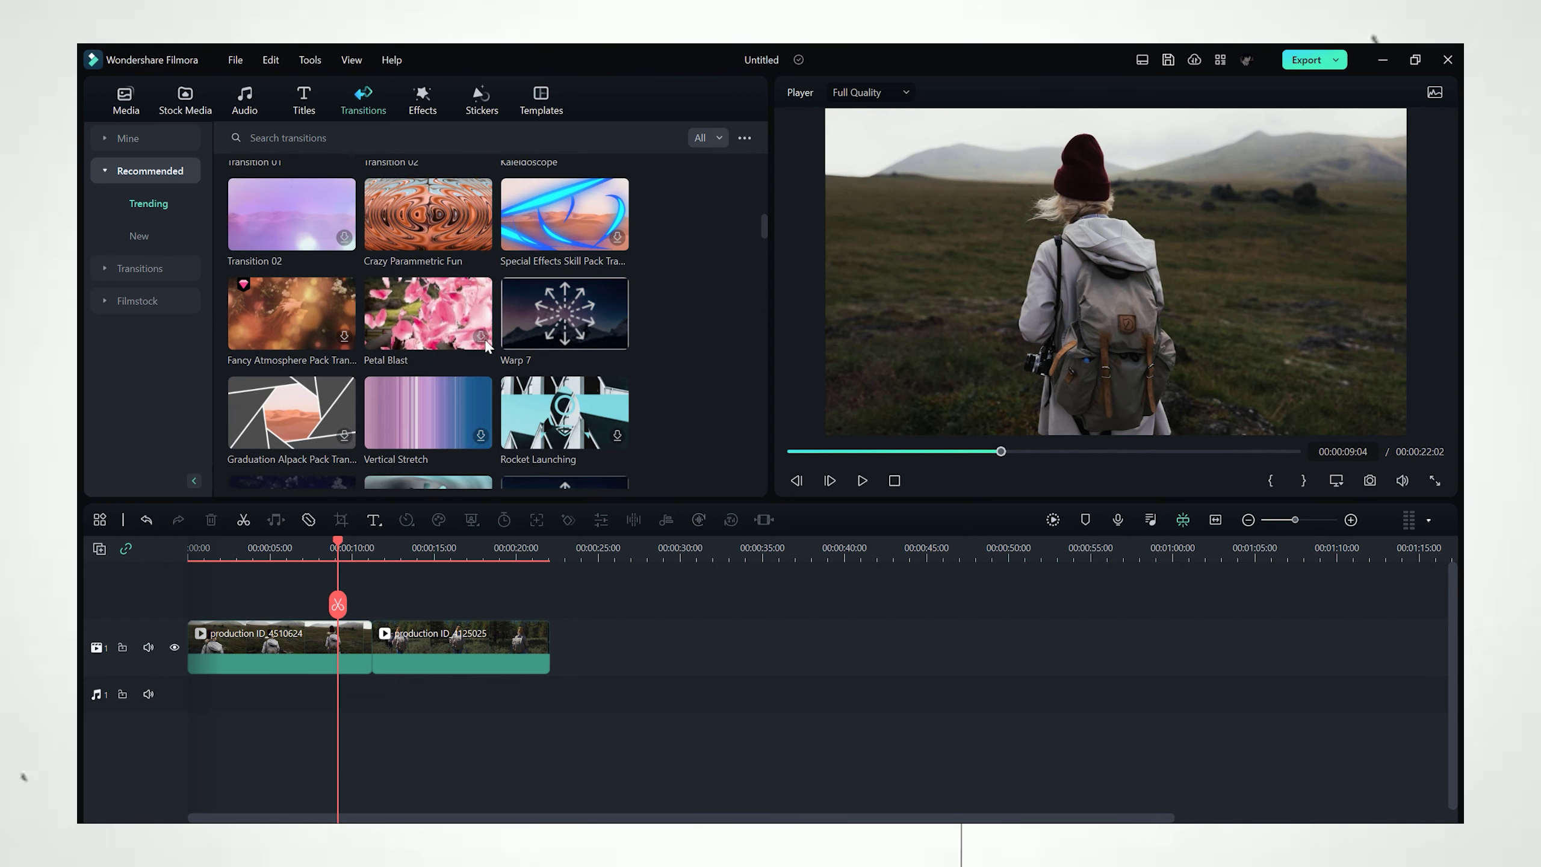
pyautogui.click(139, 268)
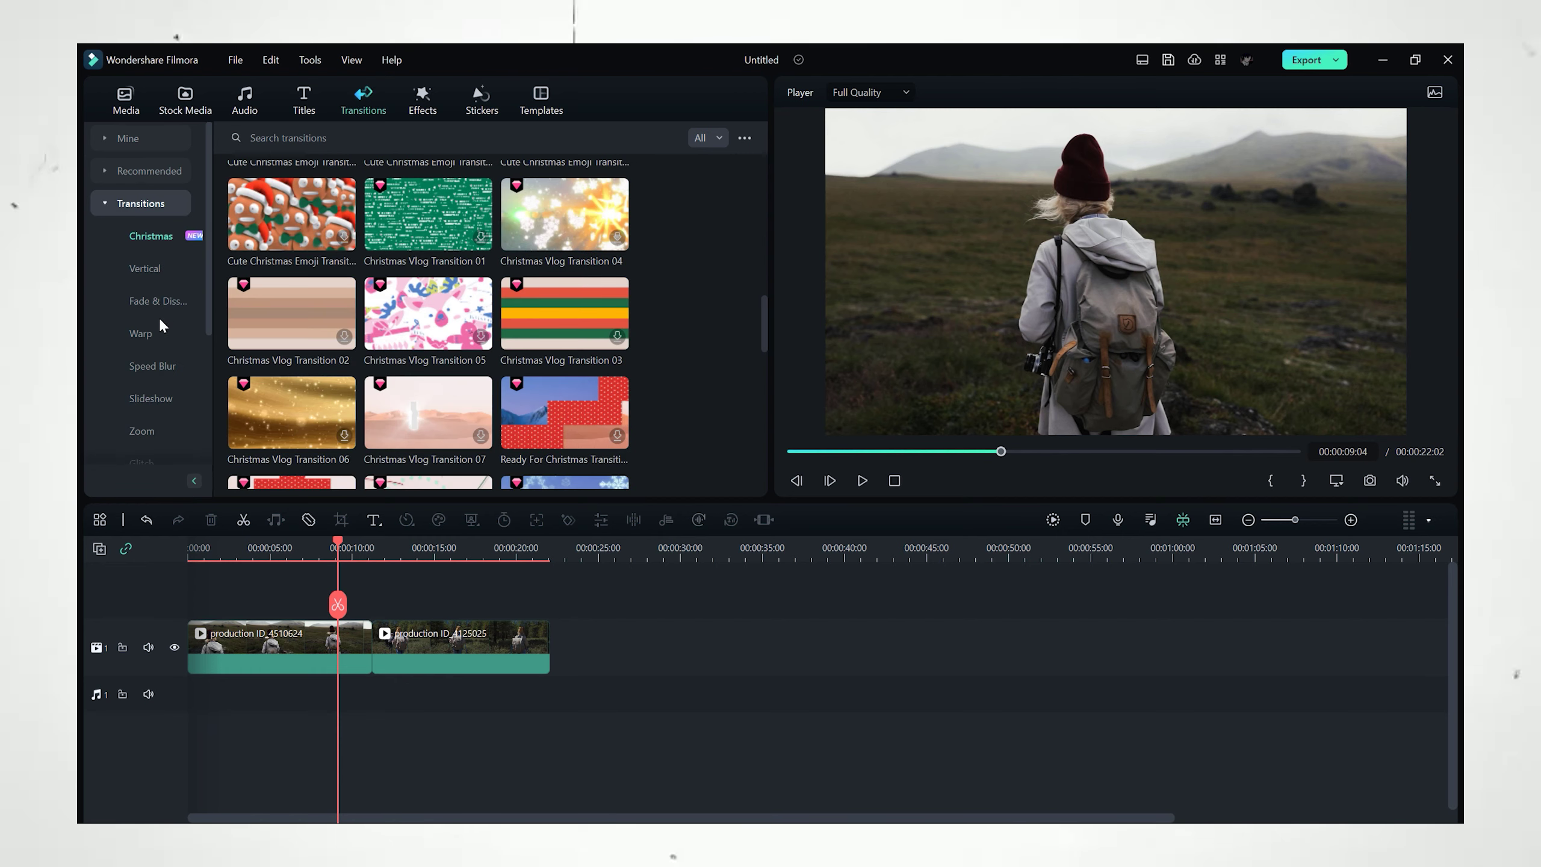
pyautogui.click(145, 334)
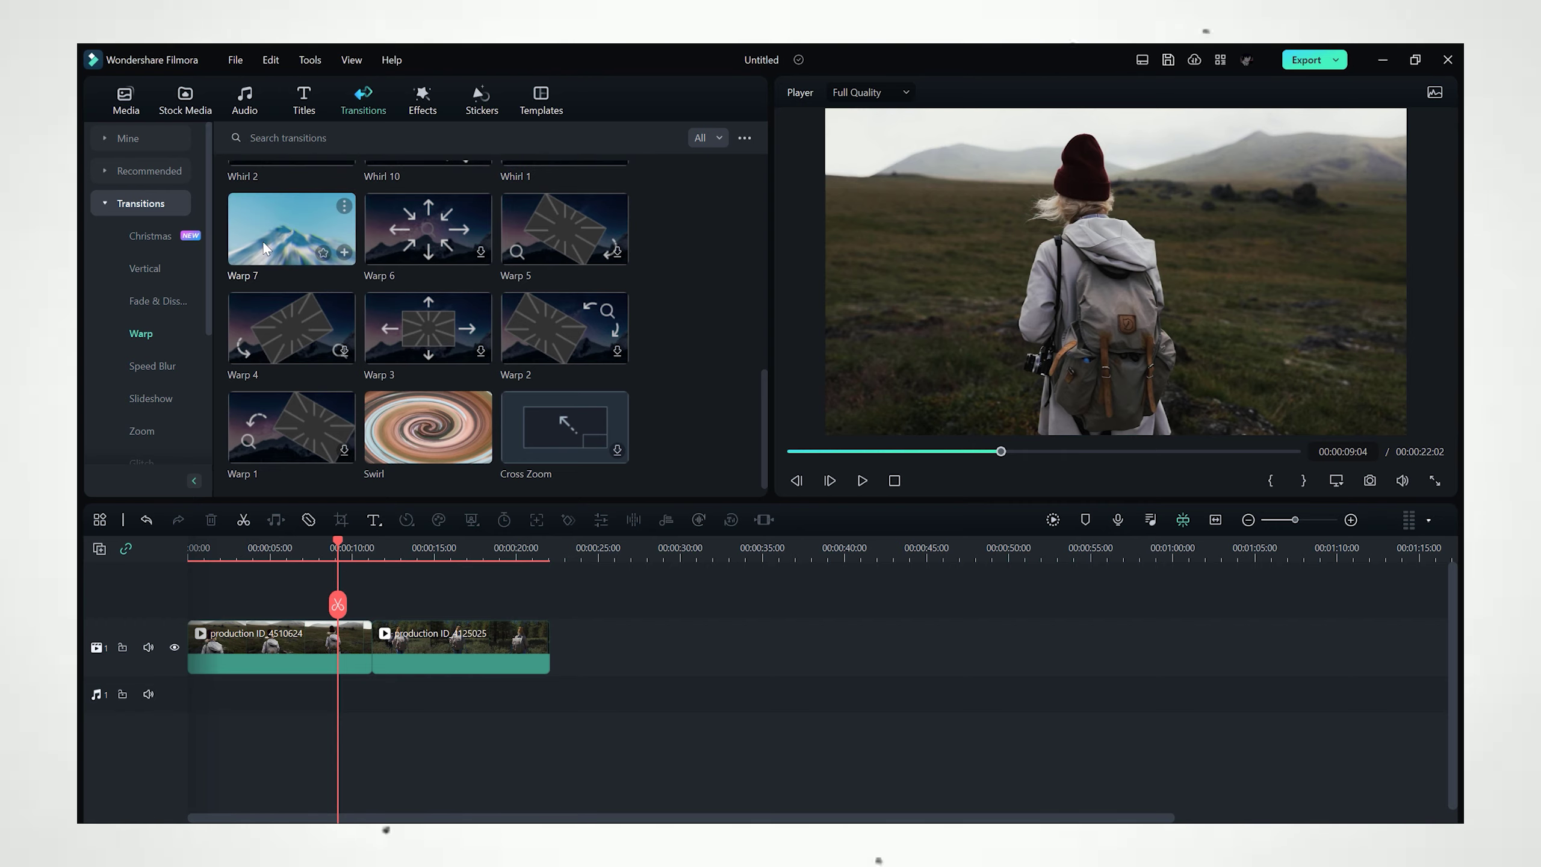
pyautogui.click(272, 248)
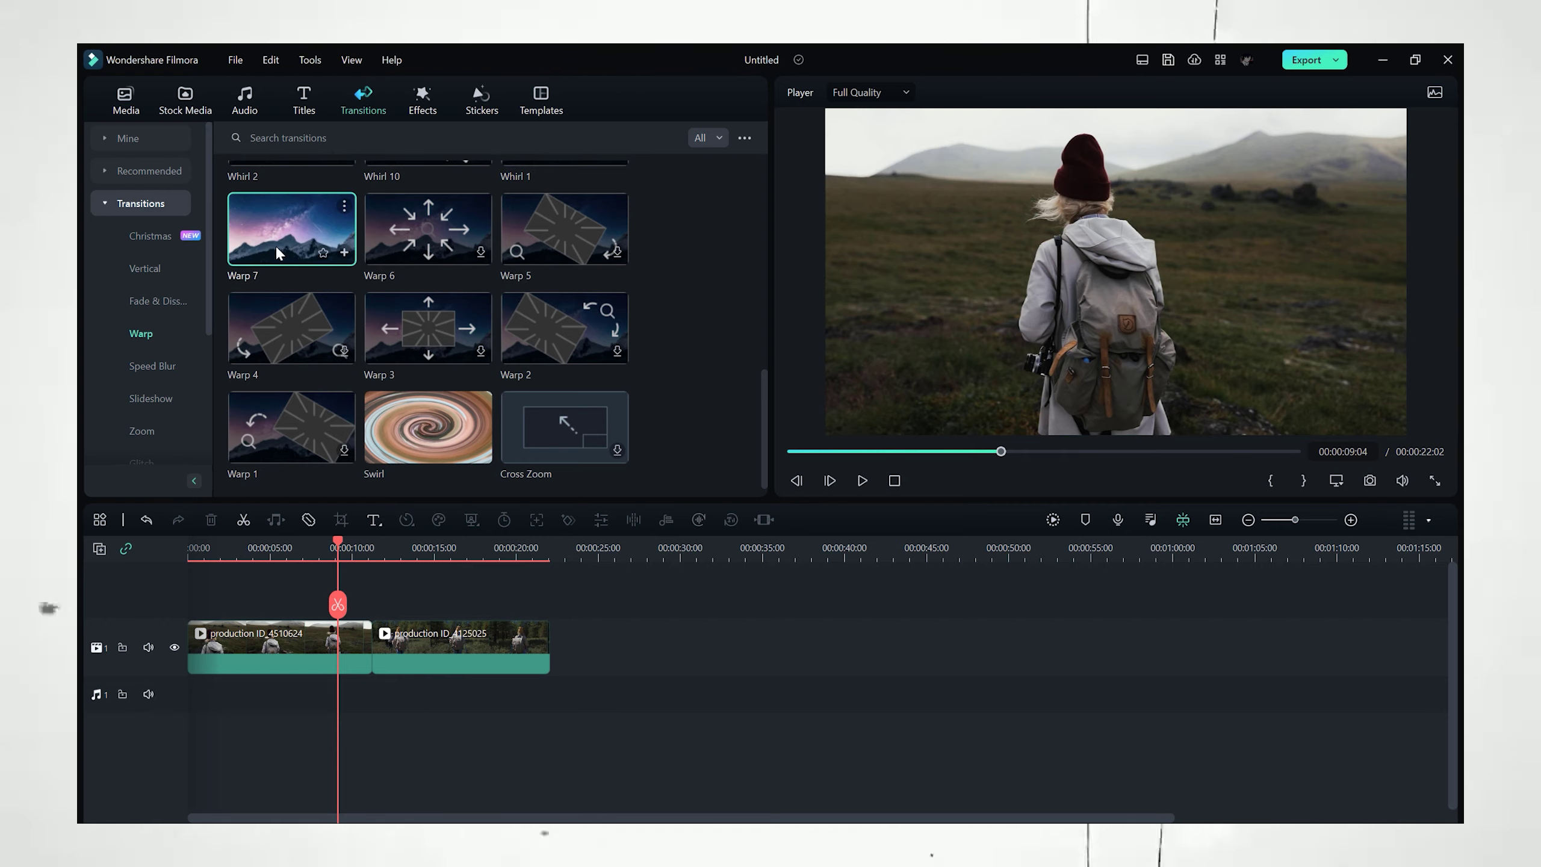
# Place the Warp 7 transition between the two hiking clips and preview it full screen.
pyautogui.moveTo(288, 263); pyautogui.dragTo(367, 648)
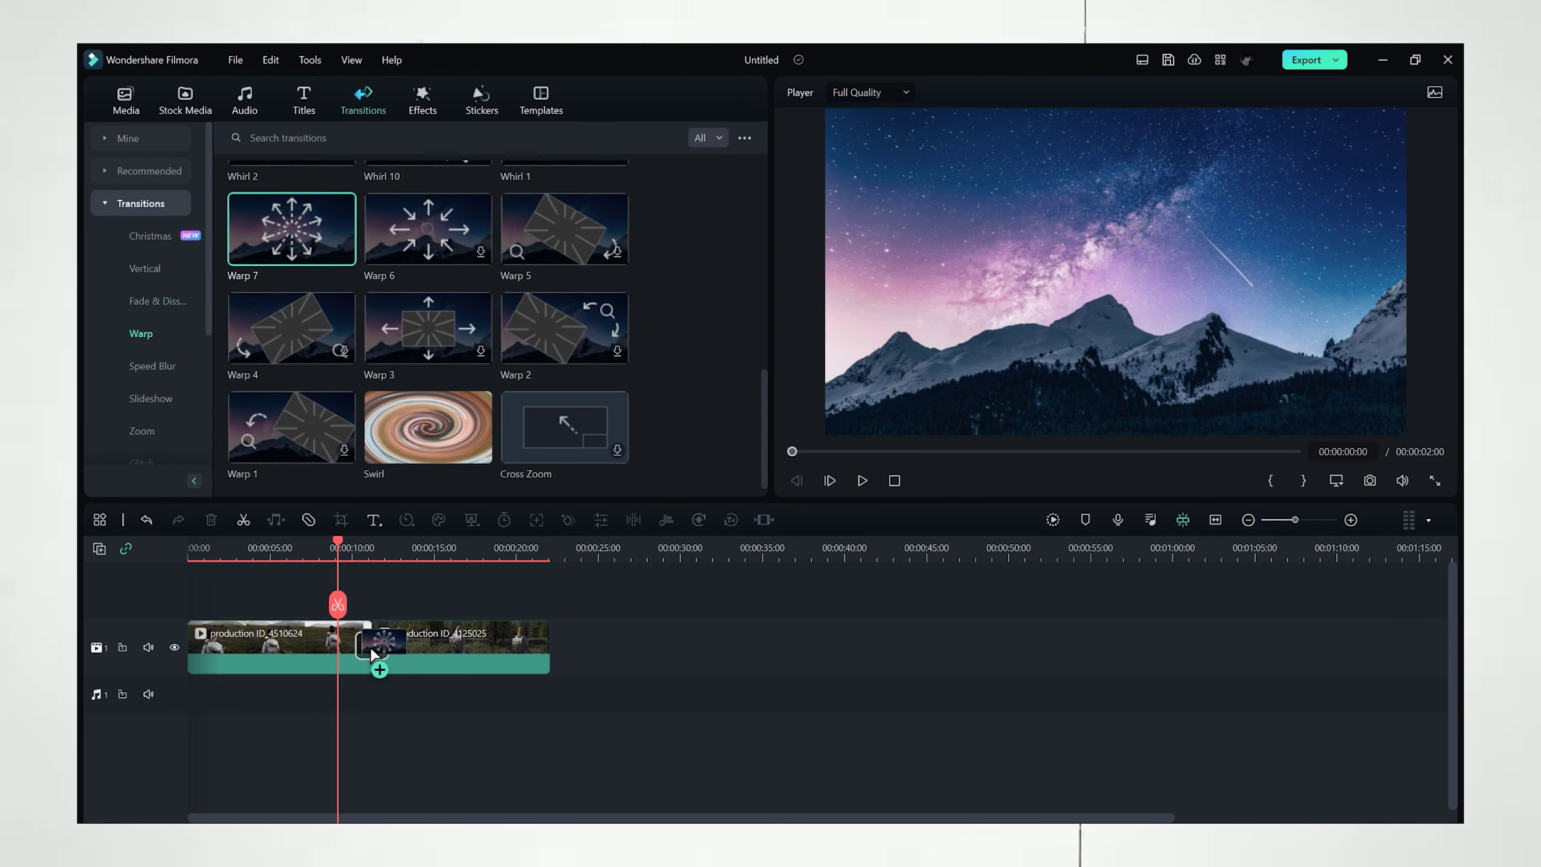
pyautogui.click(861, 480)
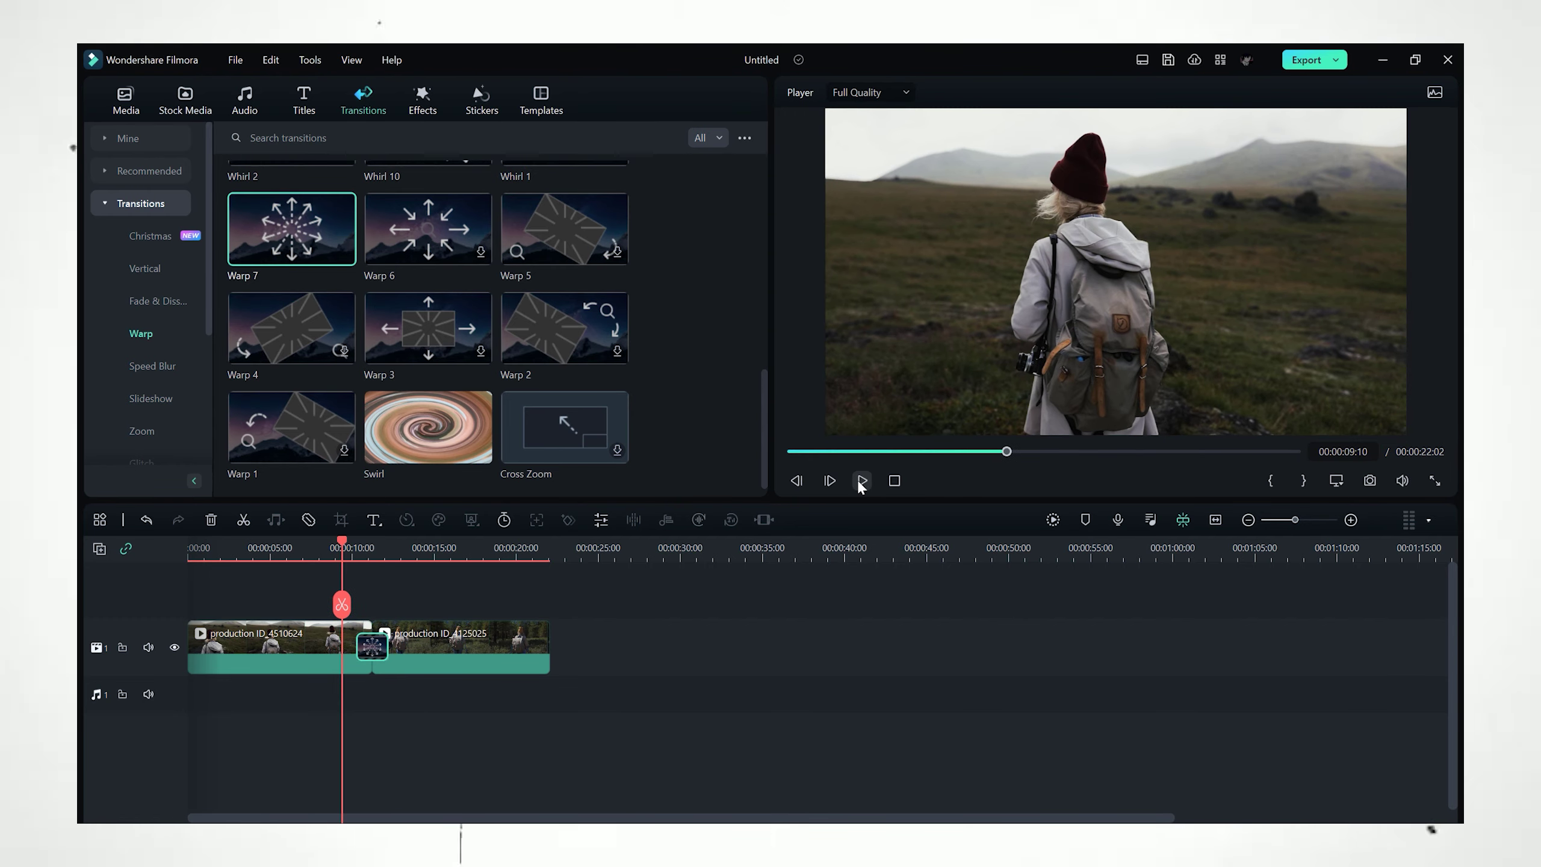
pyautogui.hotkey('alt', 'Return')
pyautogui.click(164, 807)
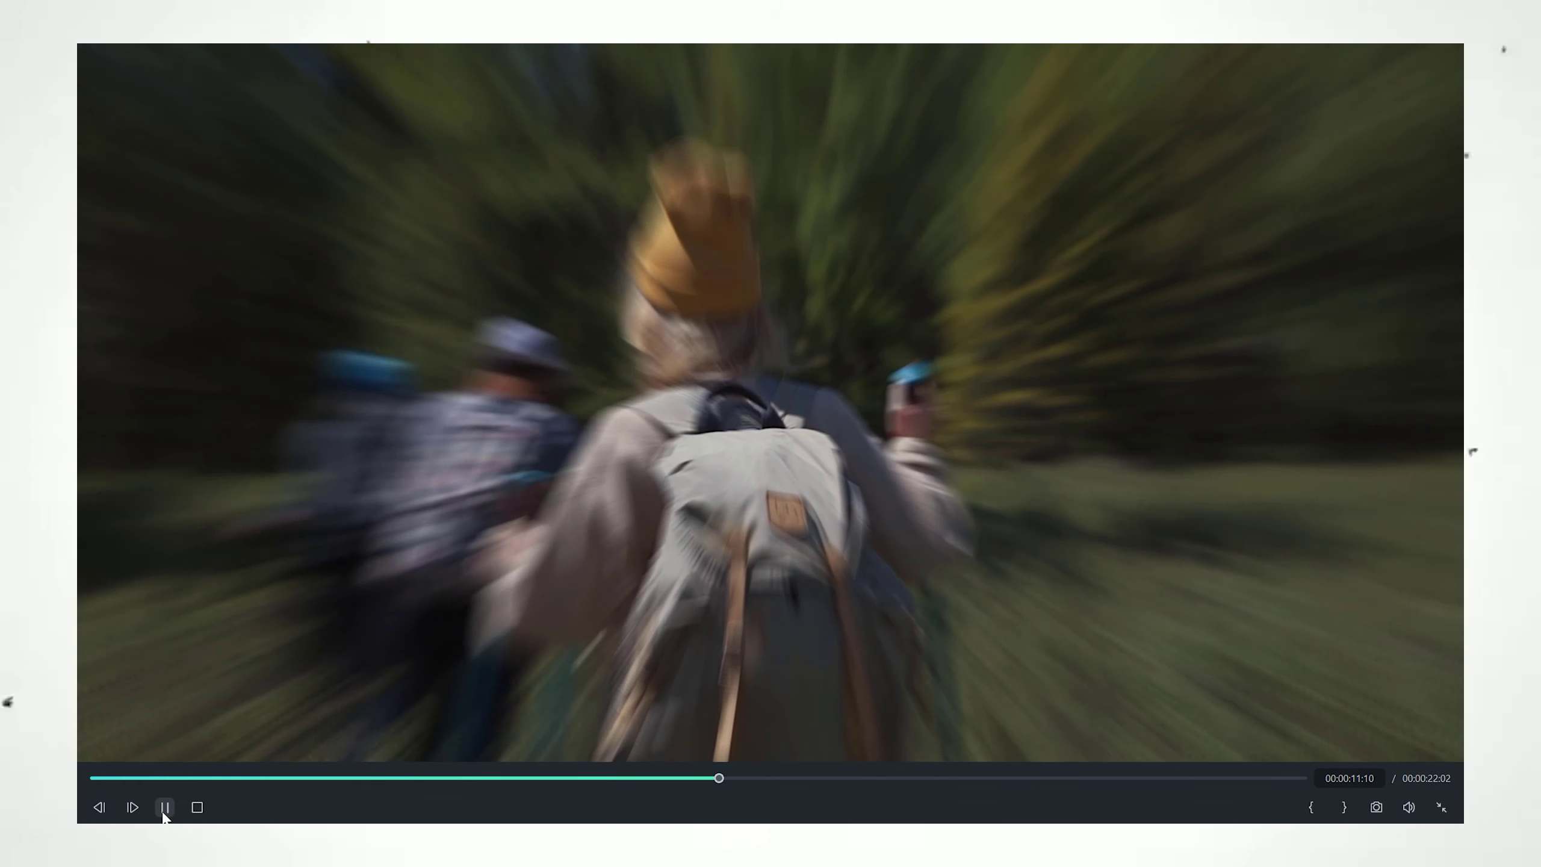
pyautogui.press('Escape')
# Scrub through the Warp 7 transition and open its duration settings.
pyautogui.click(359, 548)
pyautogui.moveTo(353, 546); pyautogui.dragTo(363, 545)
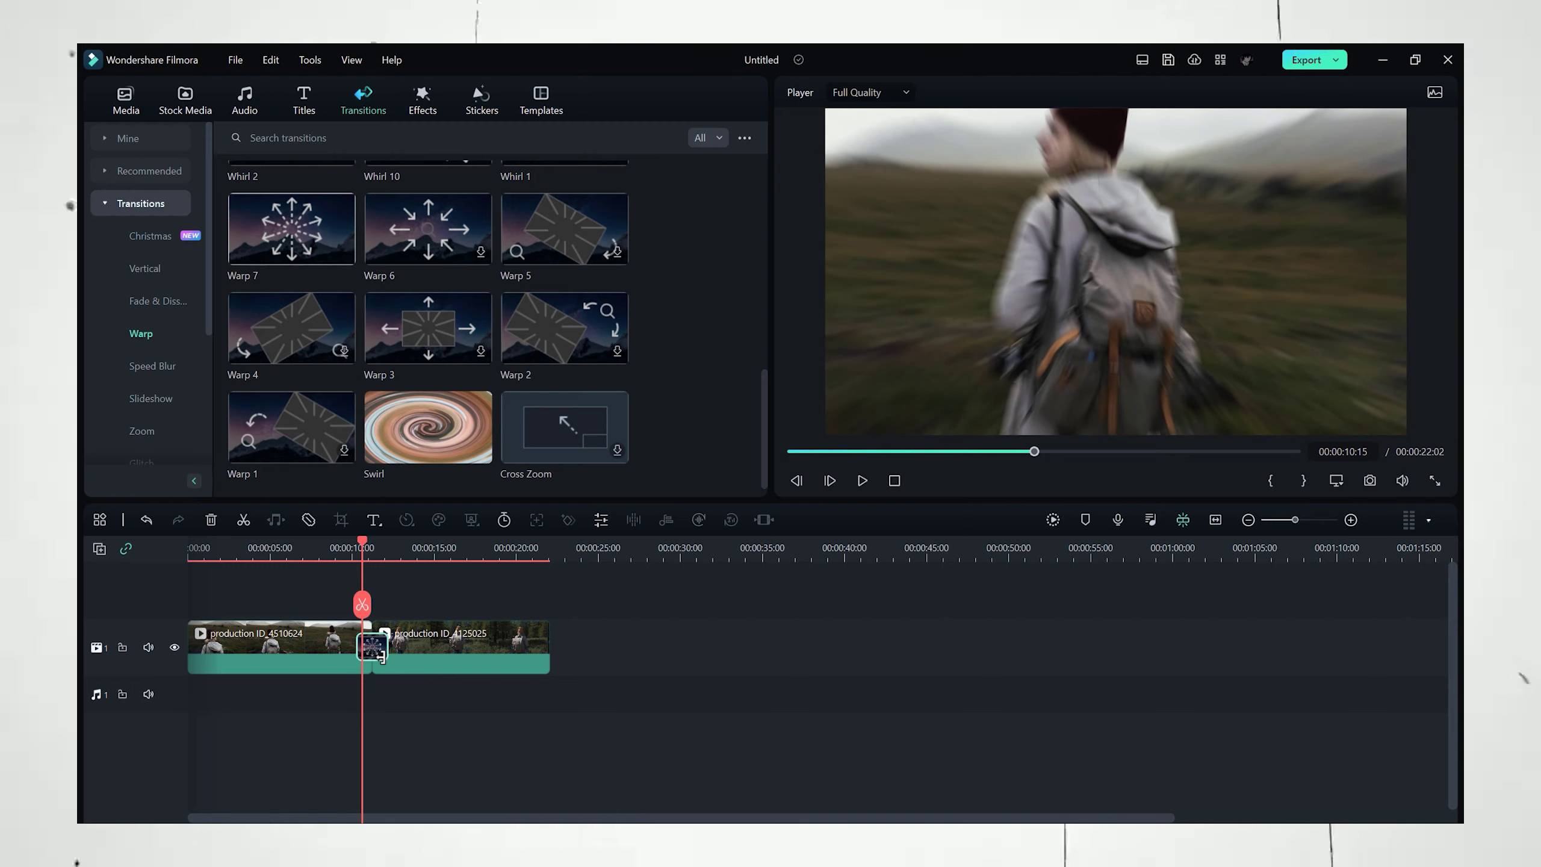
pyautogui.doubleClick(369, 651)
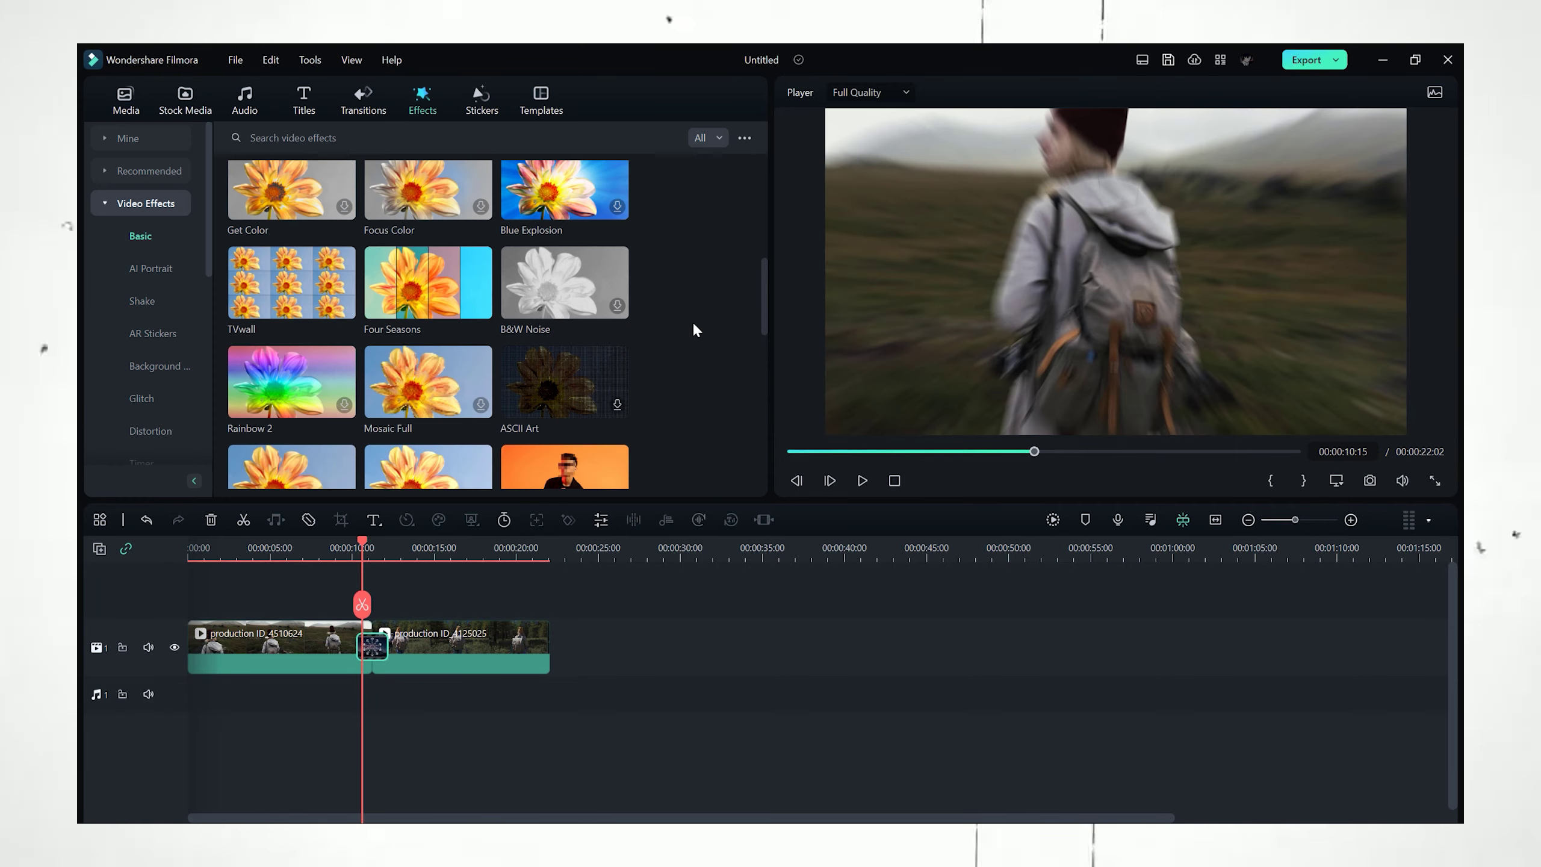
# Scroll the video effects, then bring up the Templates library showing Summer Time Vlog and Travel Memories Vlog.
pyautogui.scroll(-8, 695, 315)
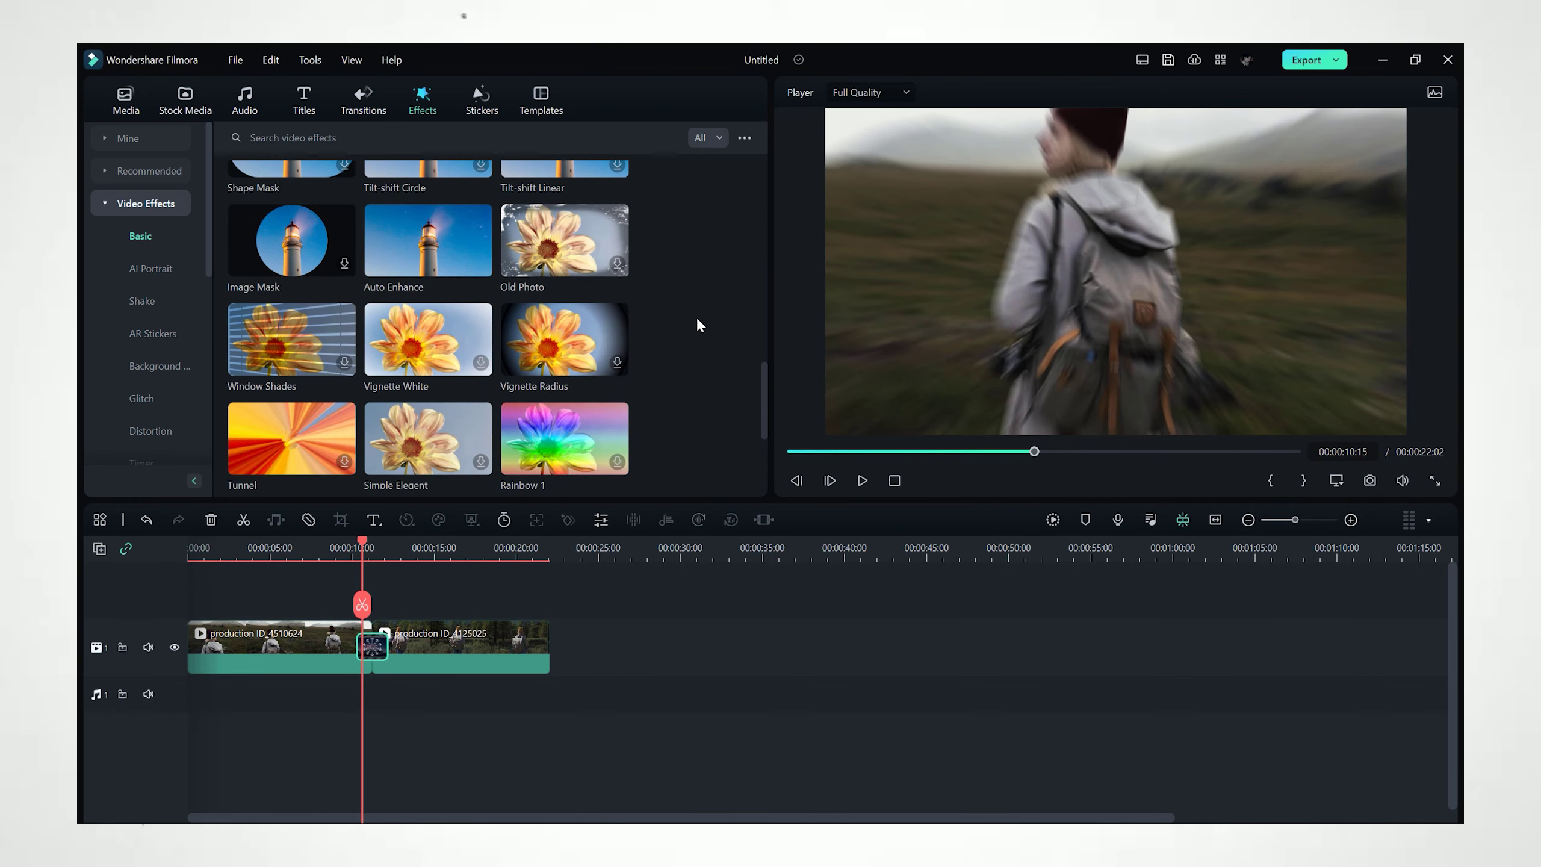
pyautogui.click(548, 103)
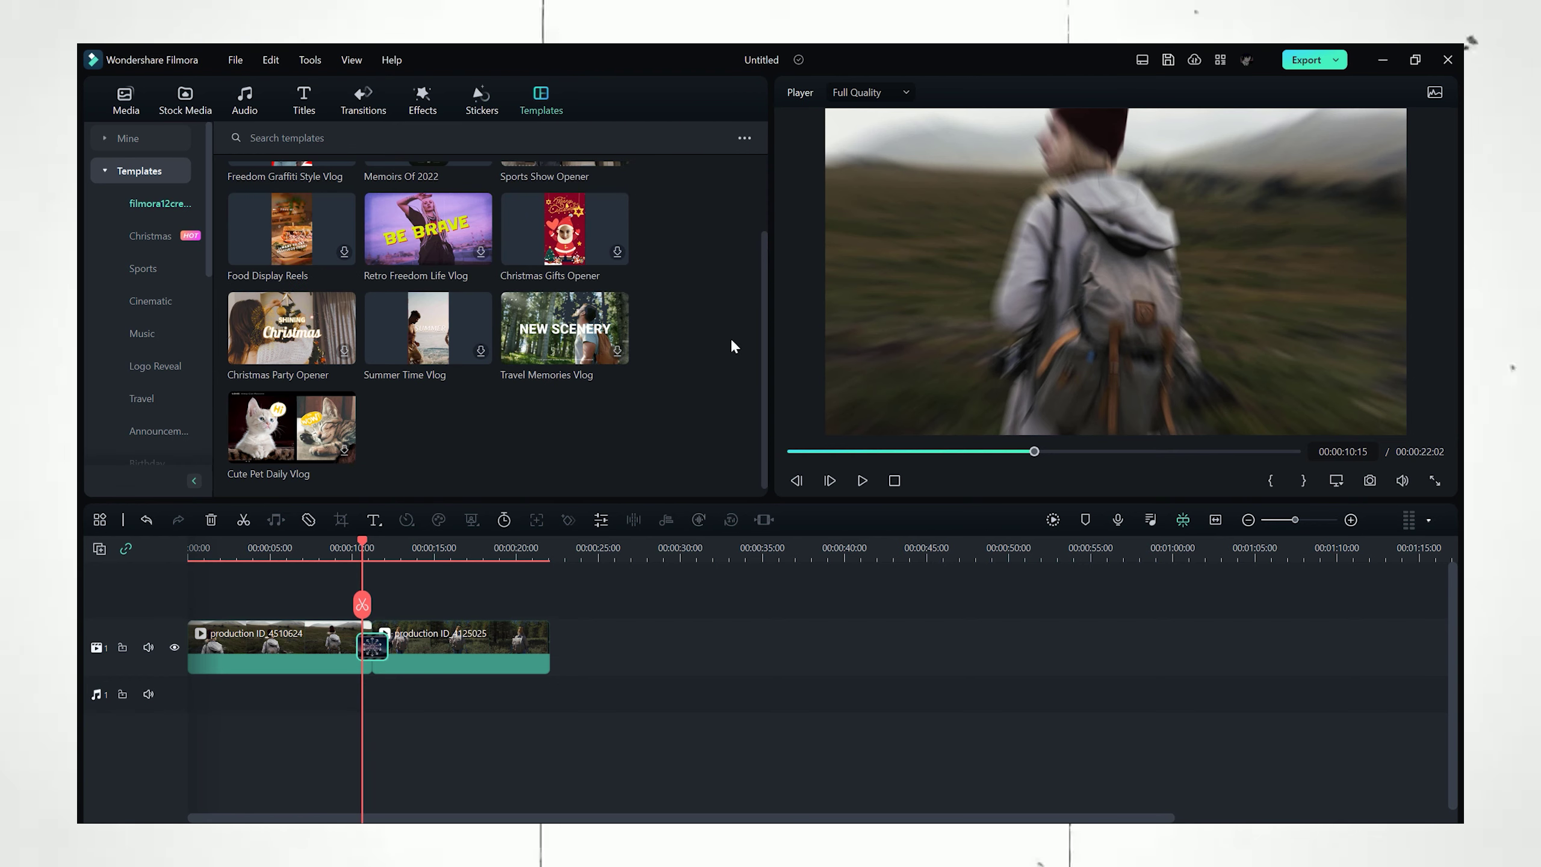
pyautogui.scroll(2, 731, 346)
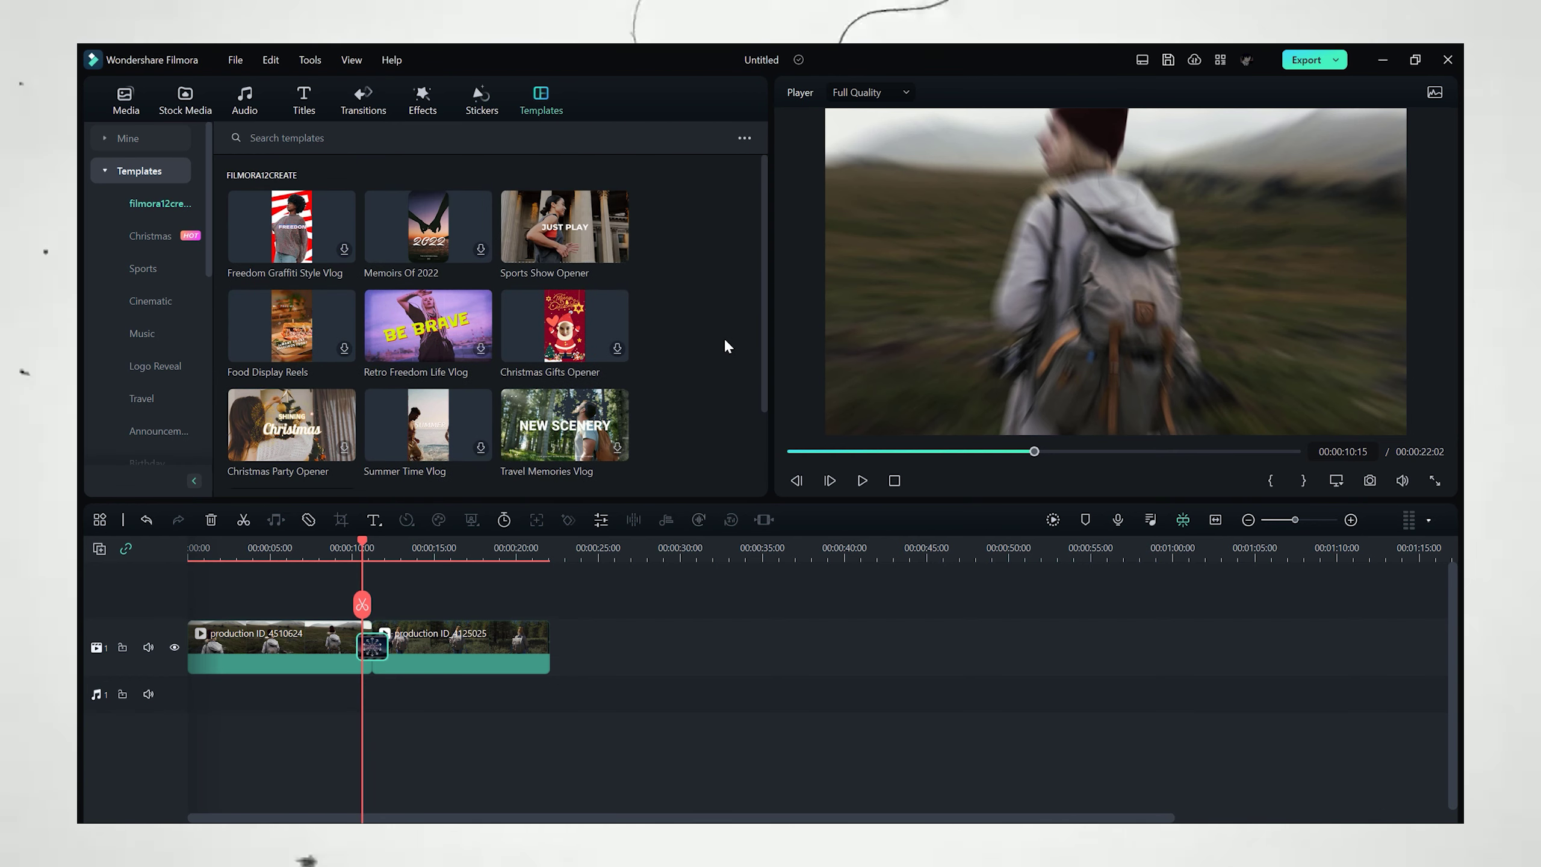